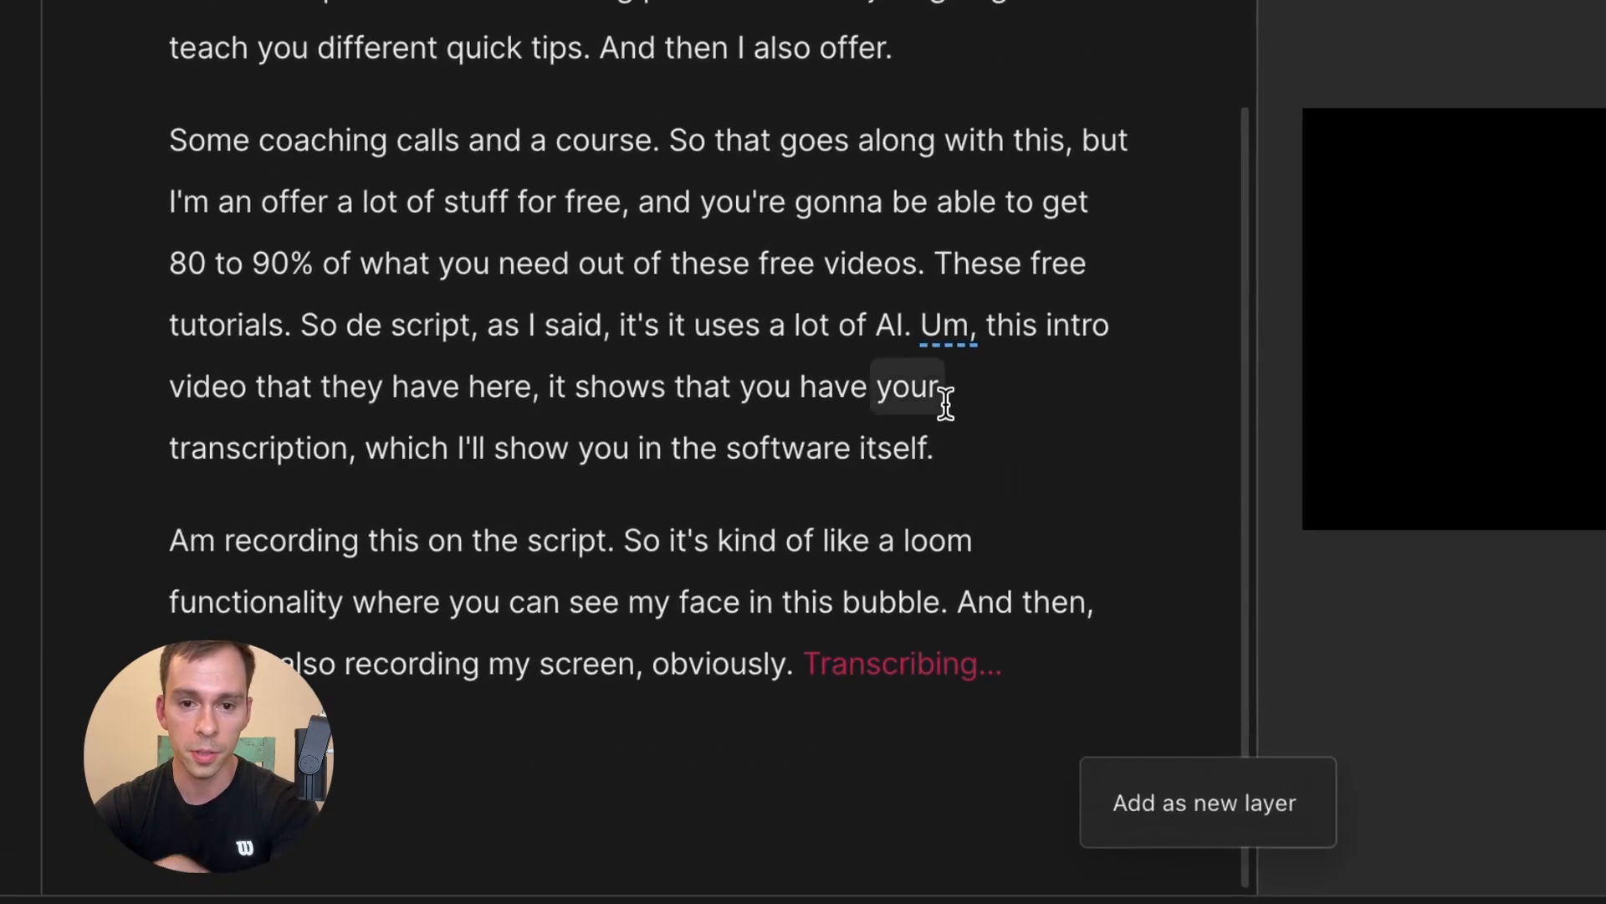
- Find the filler words in the transcript and remove all of their occurrences at once
left_click(947, 327)
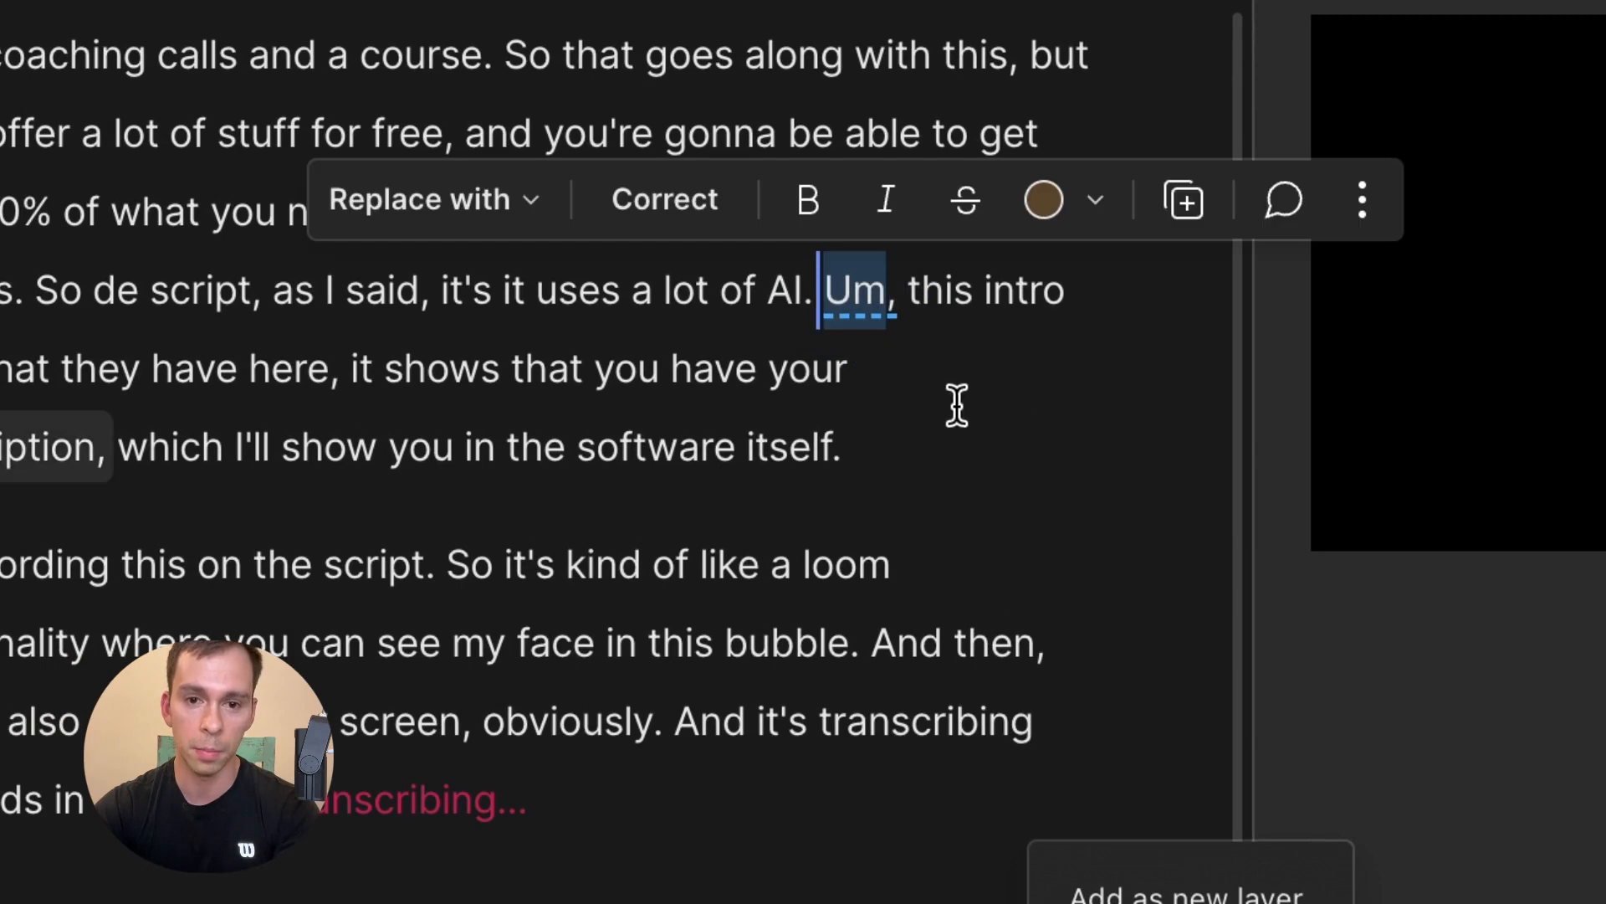
scroll(886, 533, "down", 1)
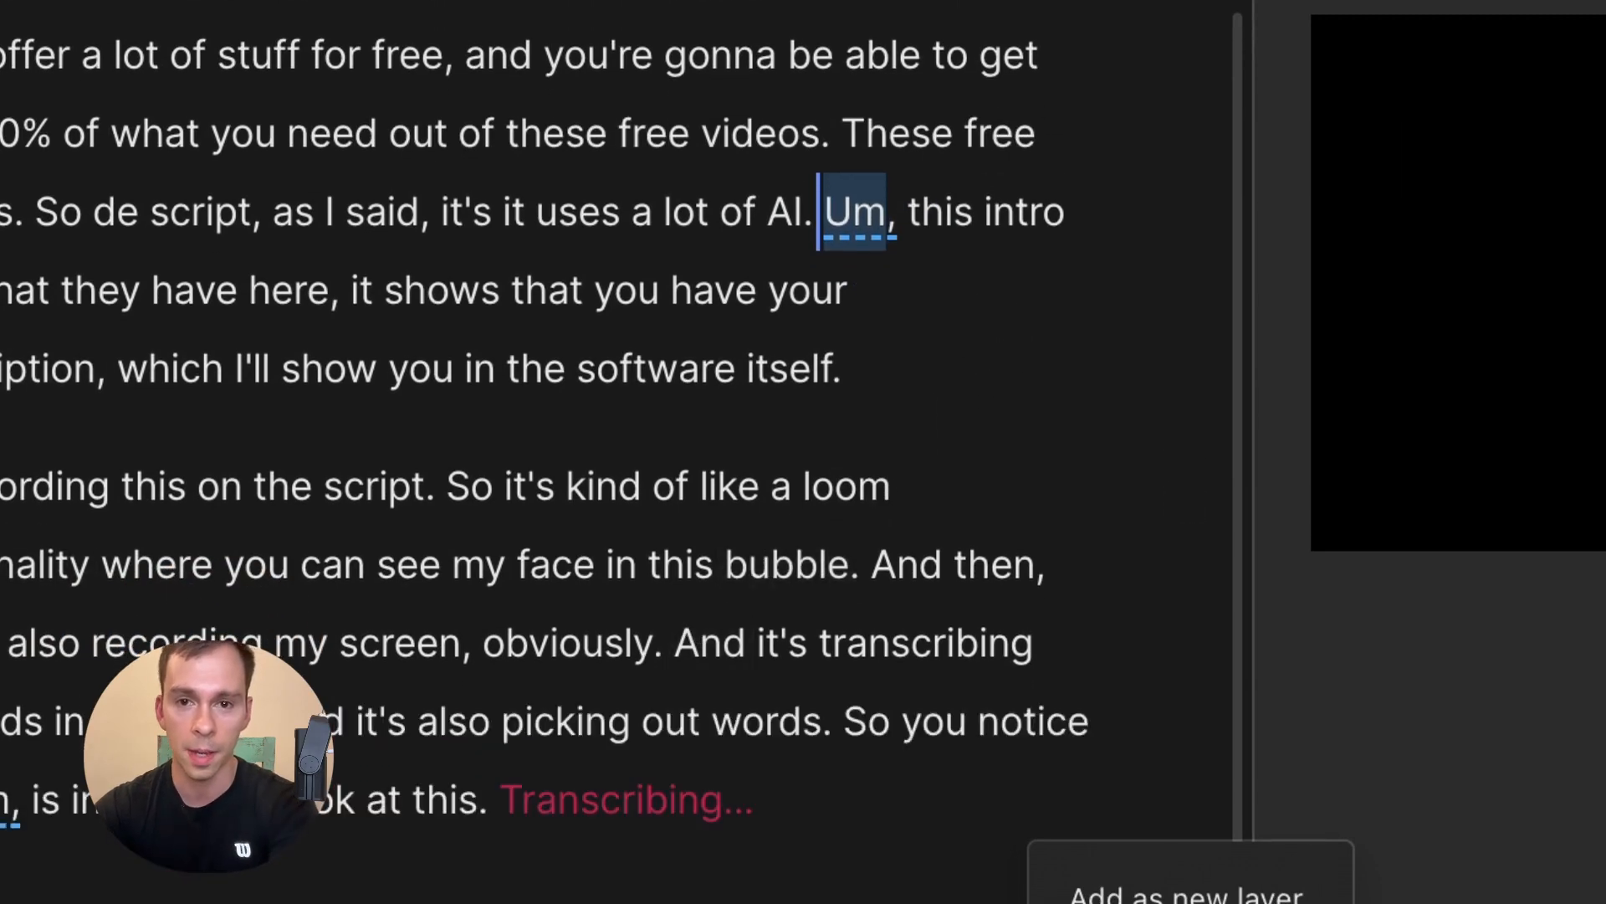
left_click(599, 68)
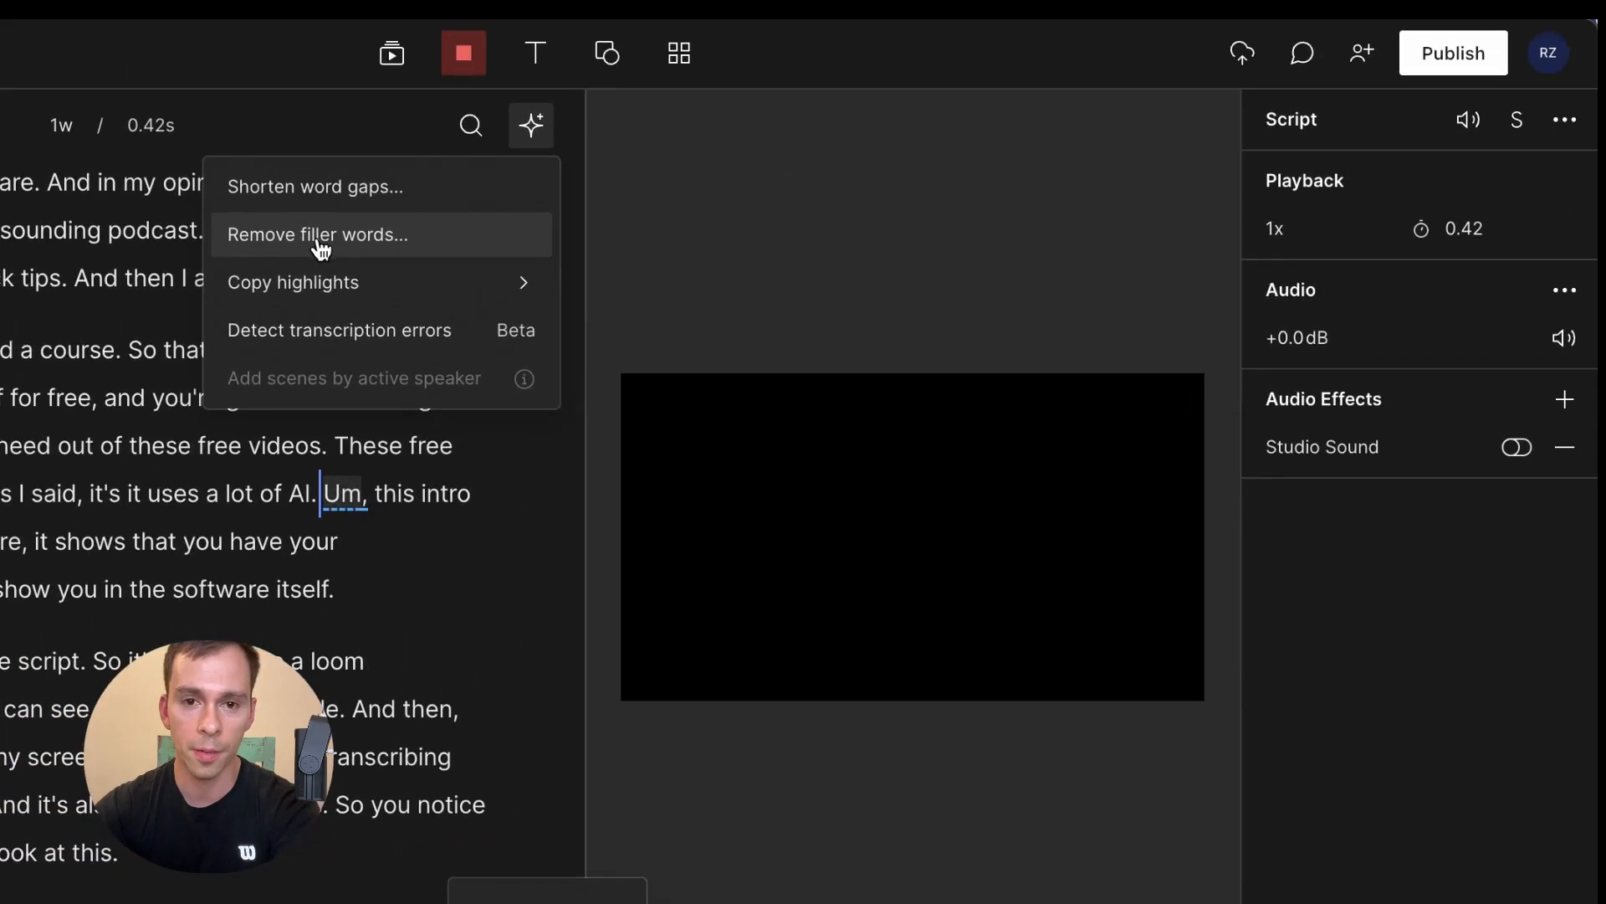
left_click(318, 236)
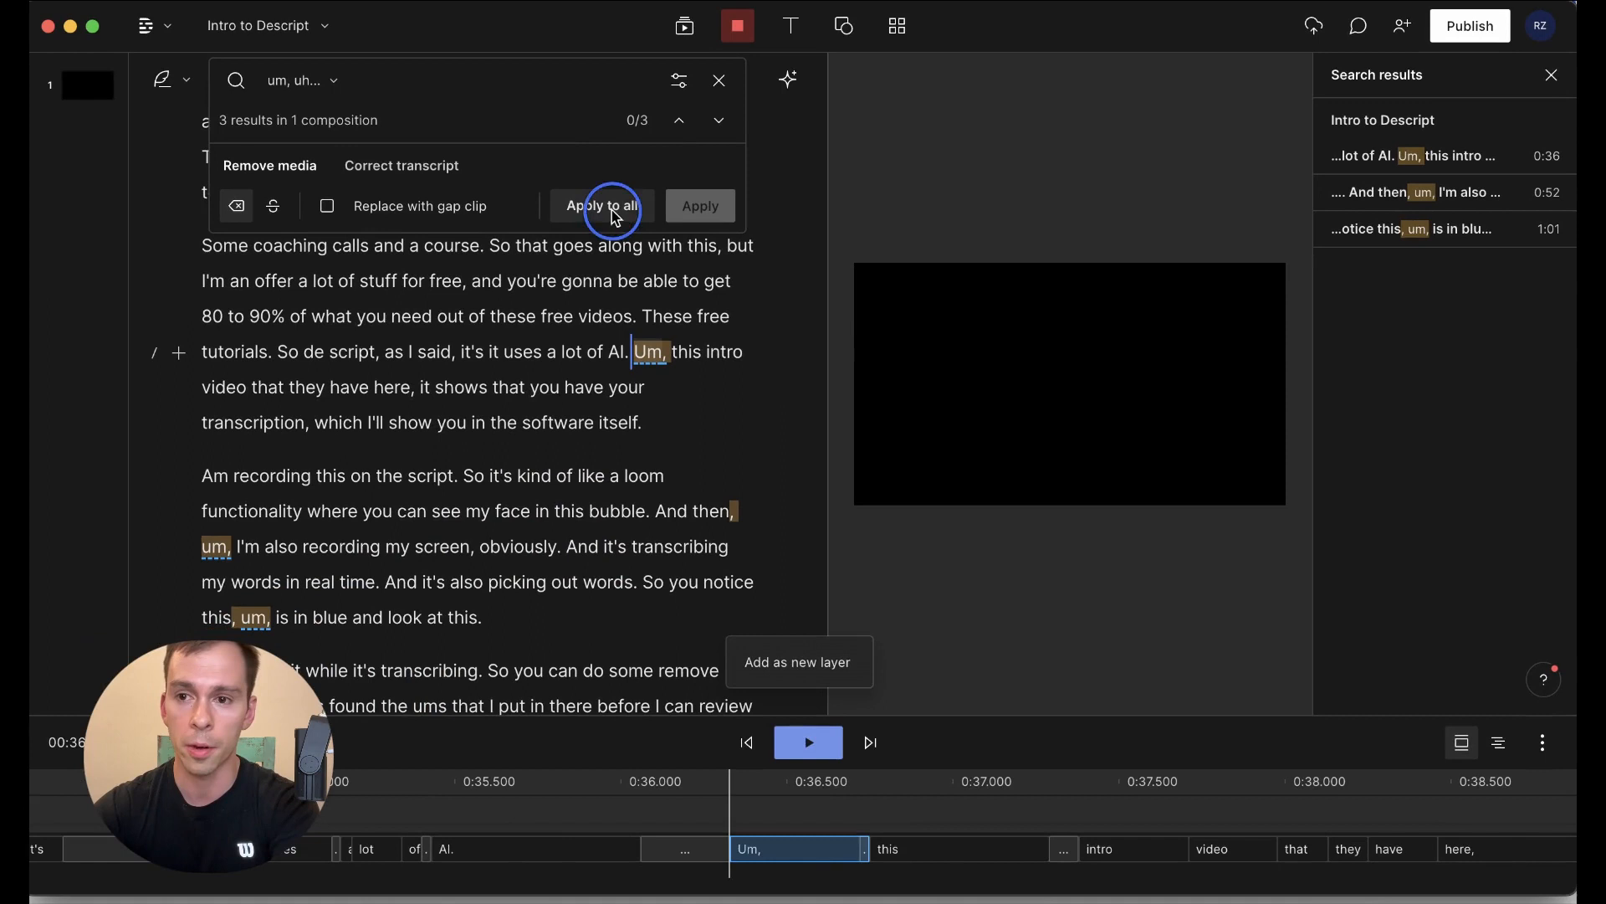
left_click(603, 206)
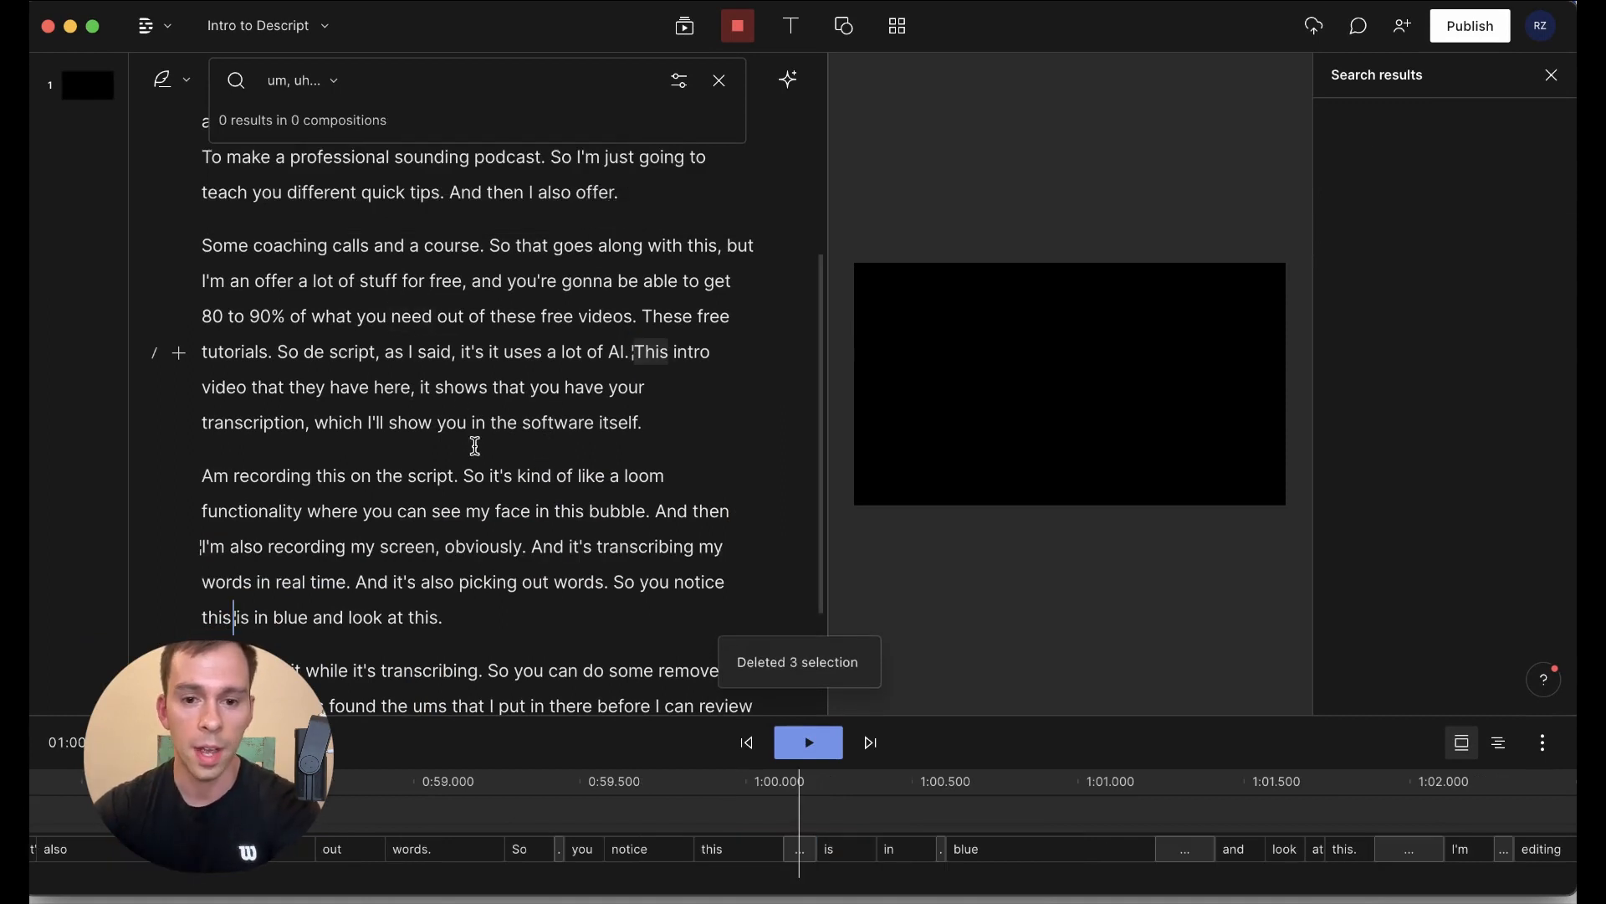
scroll(477, 443, "down", 4)
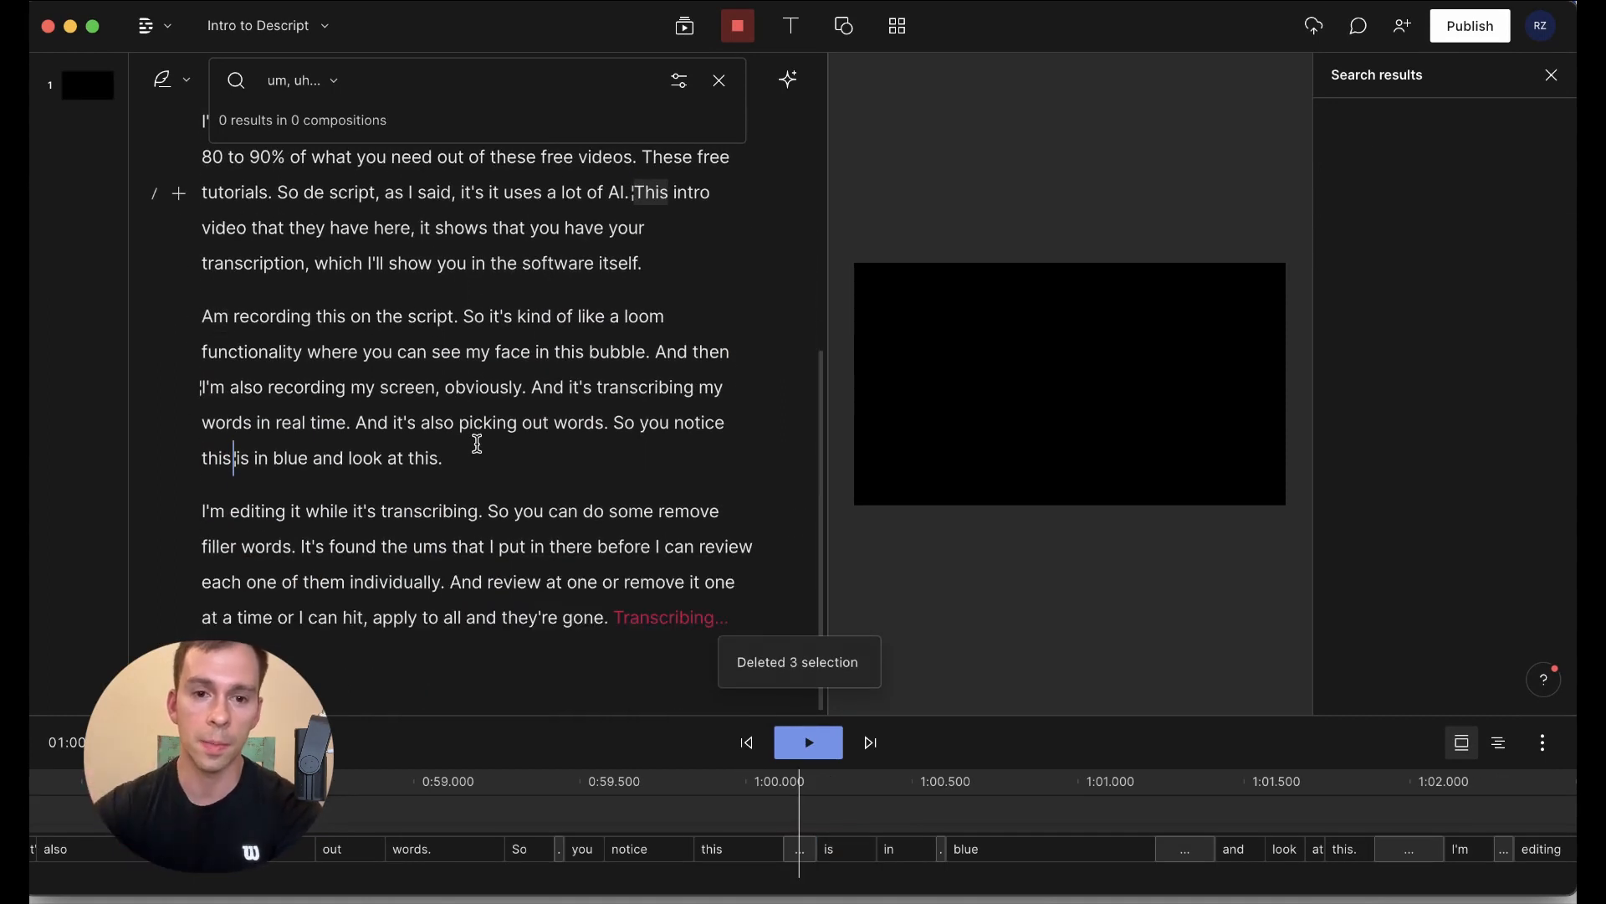
left_click_drag(254, 346, 526, 352)
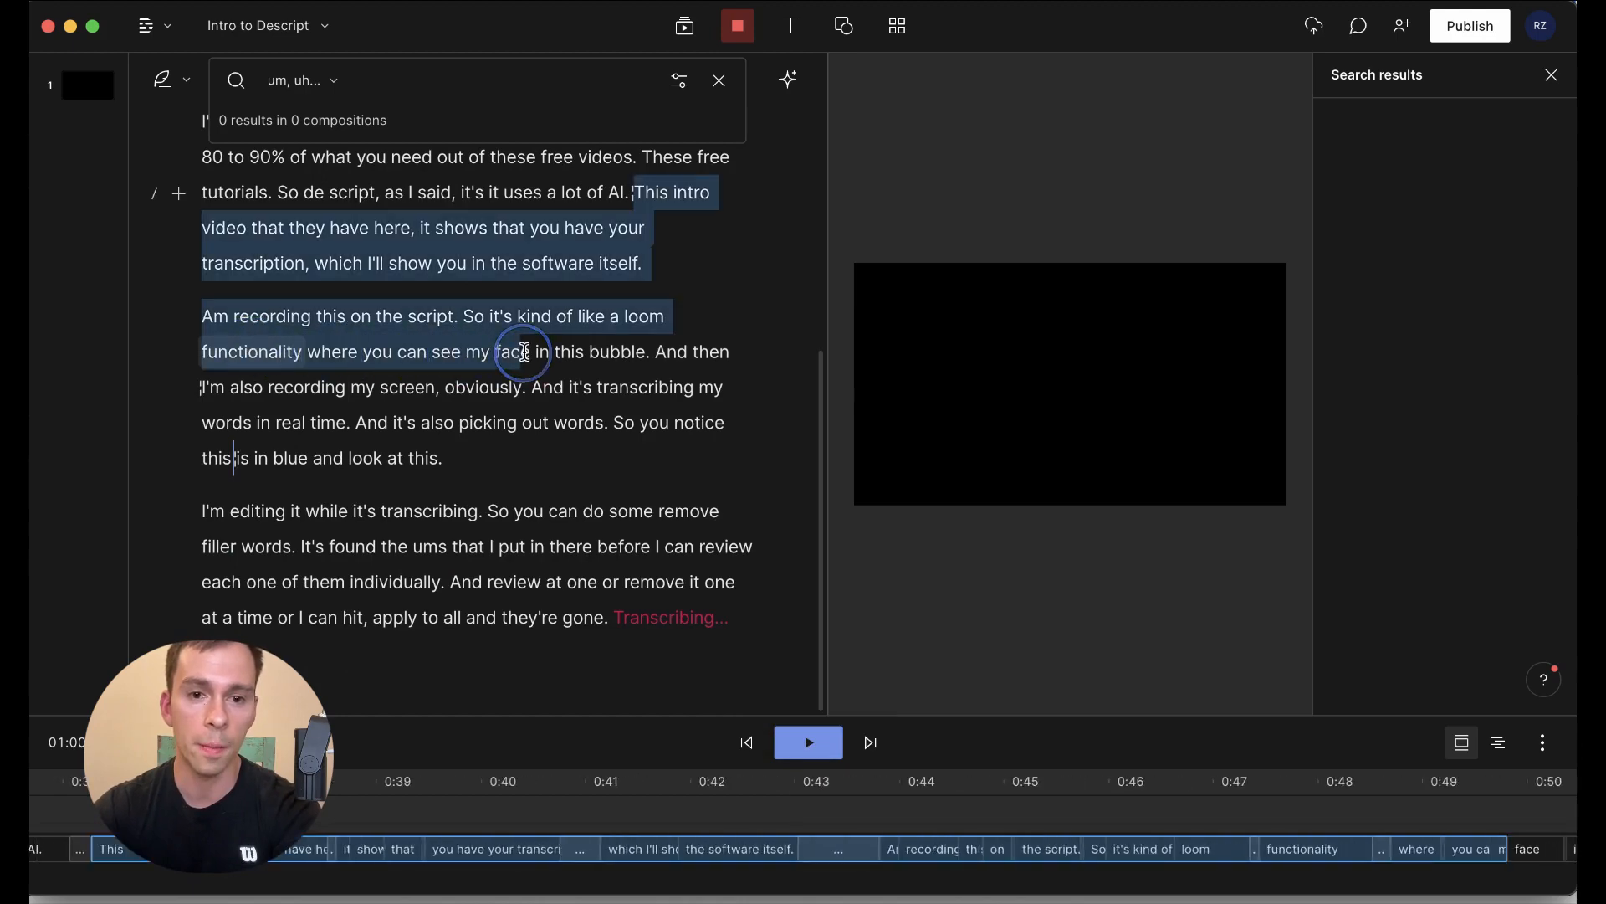
left_click(525, 352)
left_click_drag(266, 355, 526, 365)
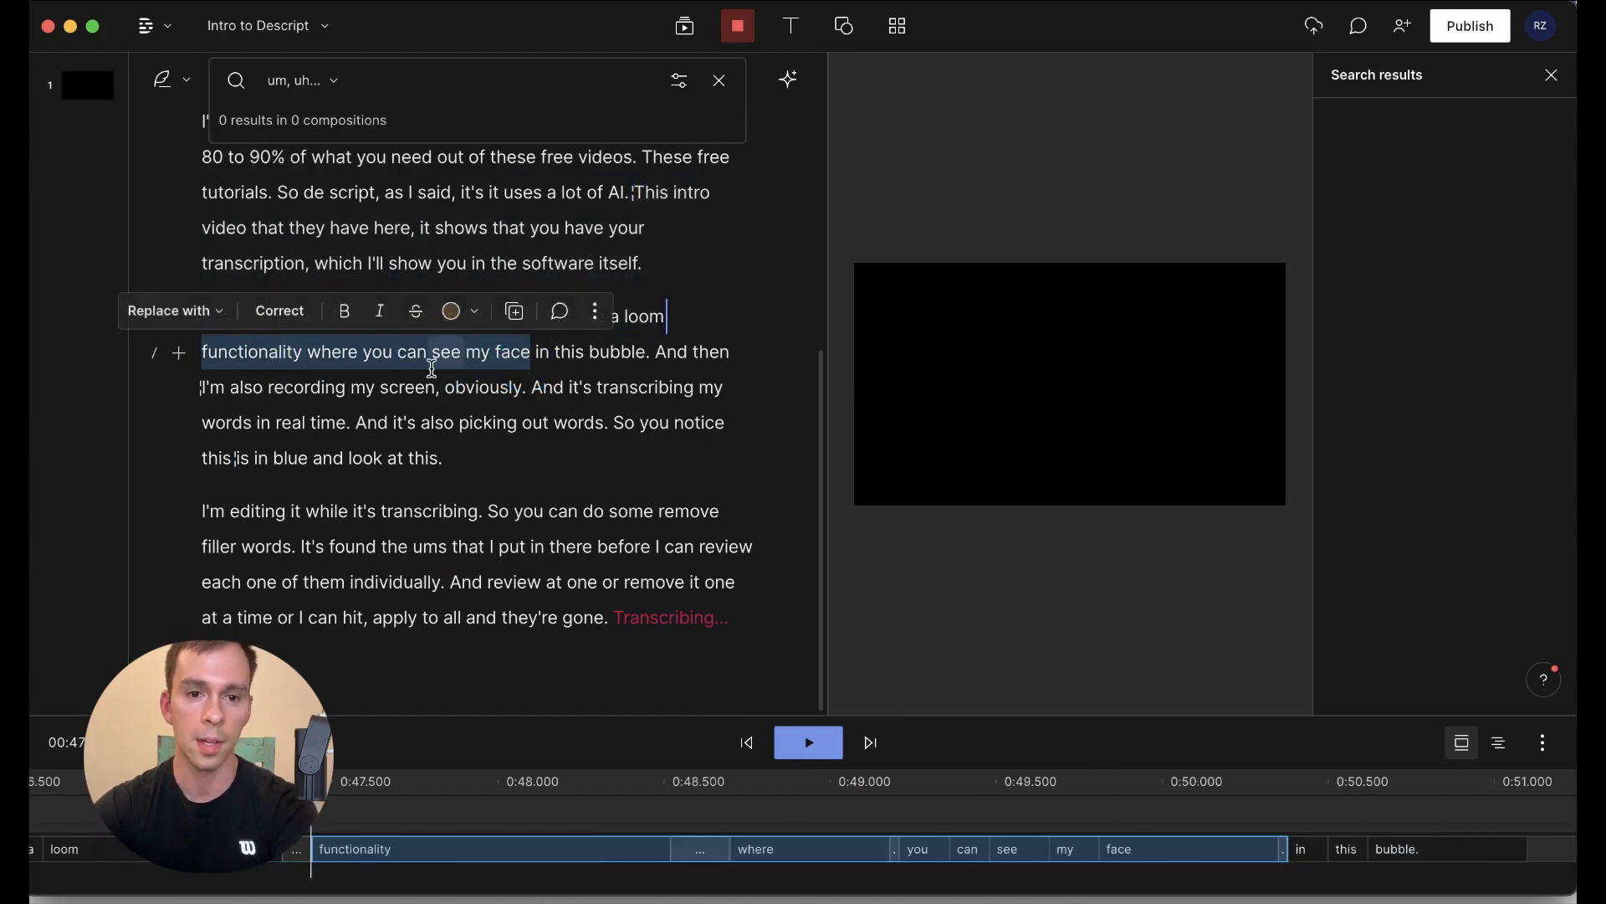
left_click(397, 368)
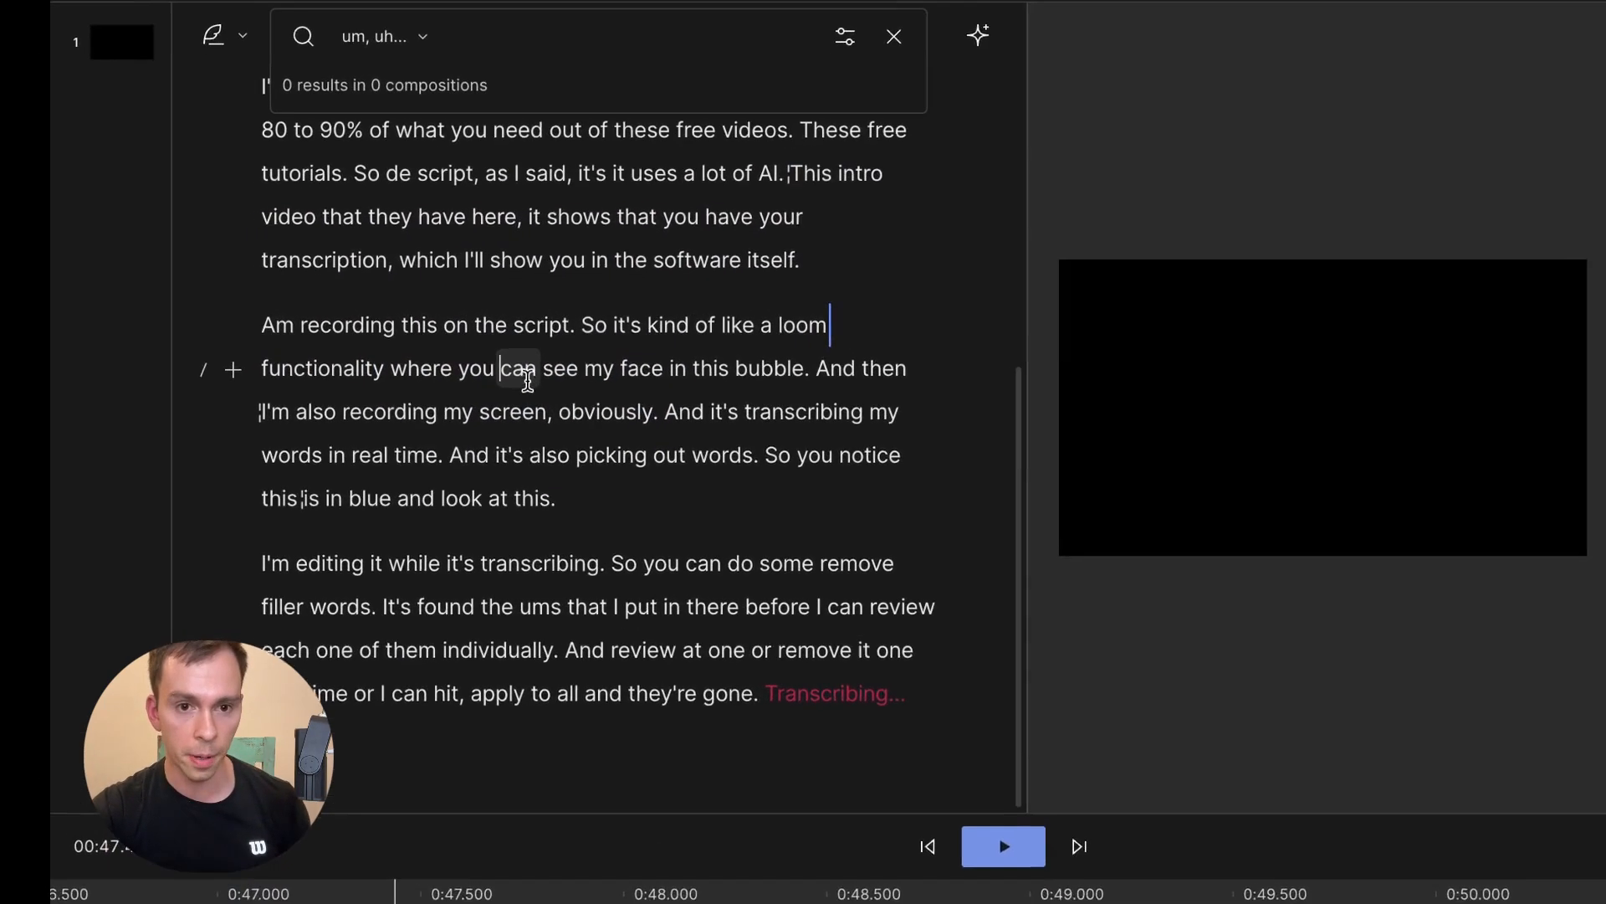
left_click(450, 379)
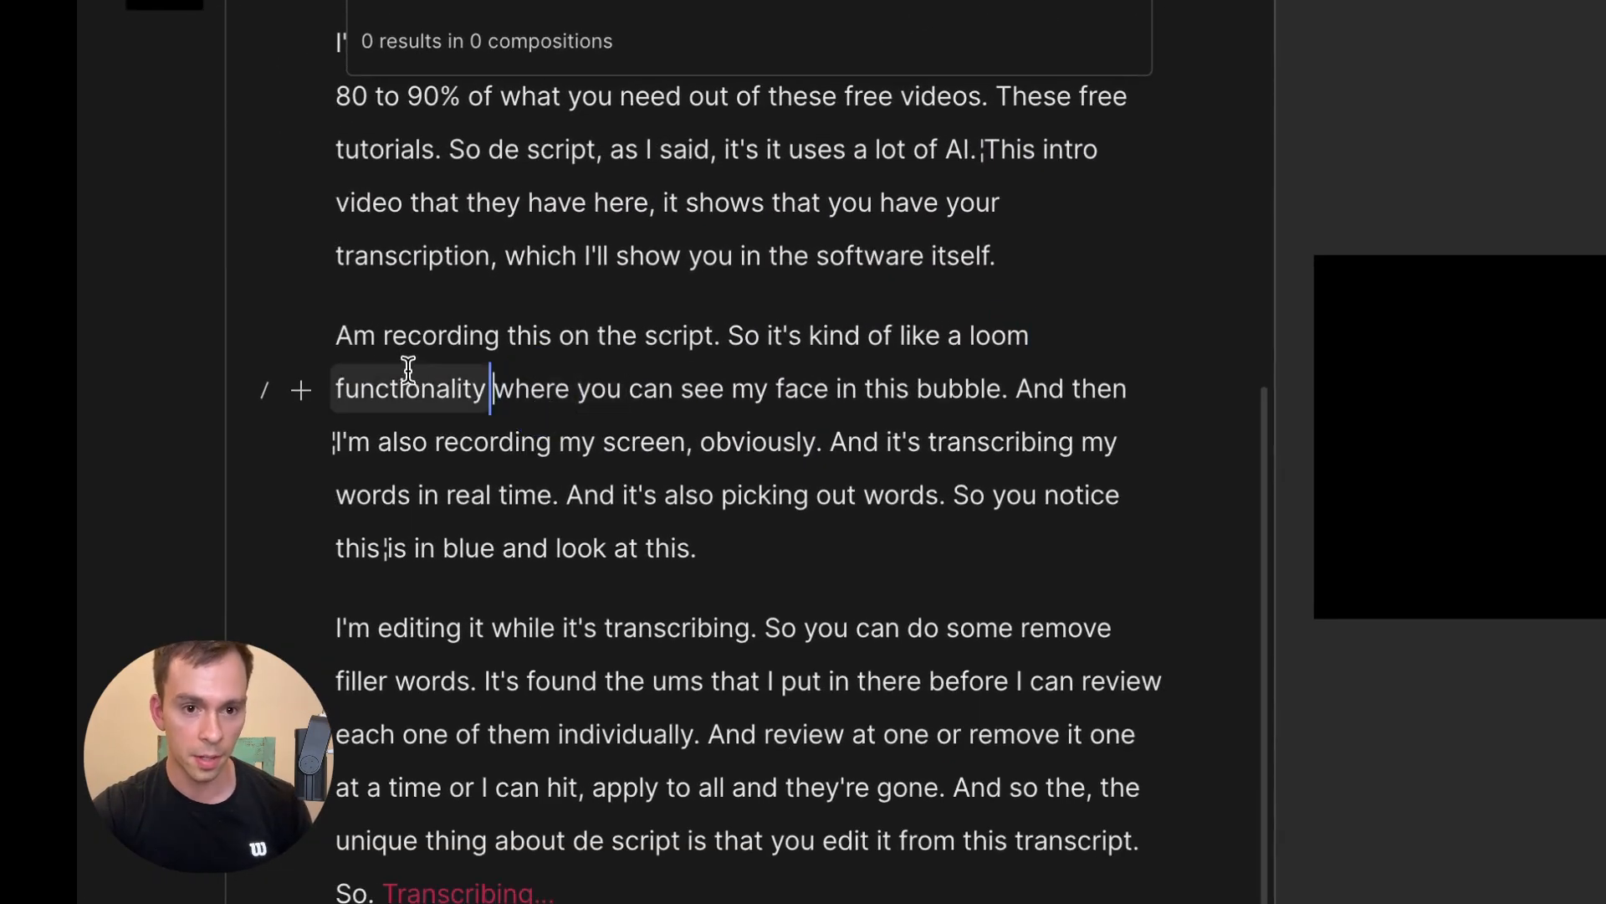
- Correct the word "Am" before "recording this on the script" to "I am" in the transcript
double_click(353, 338)
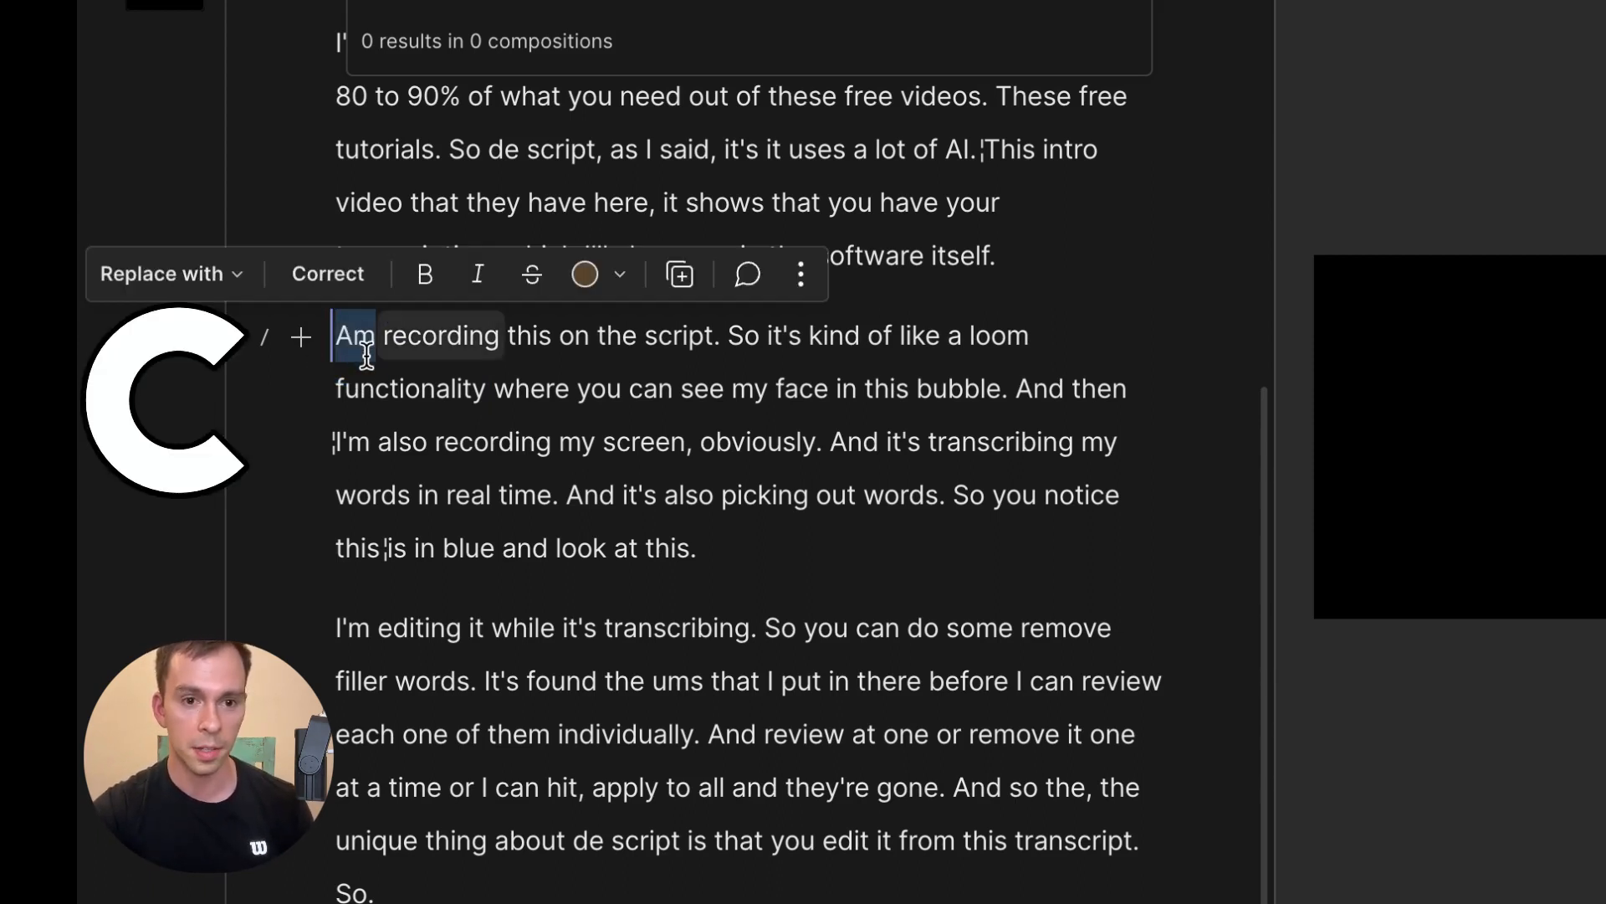
key("c")
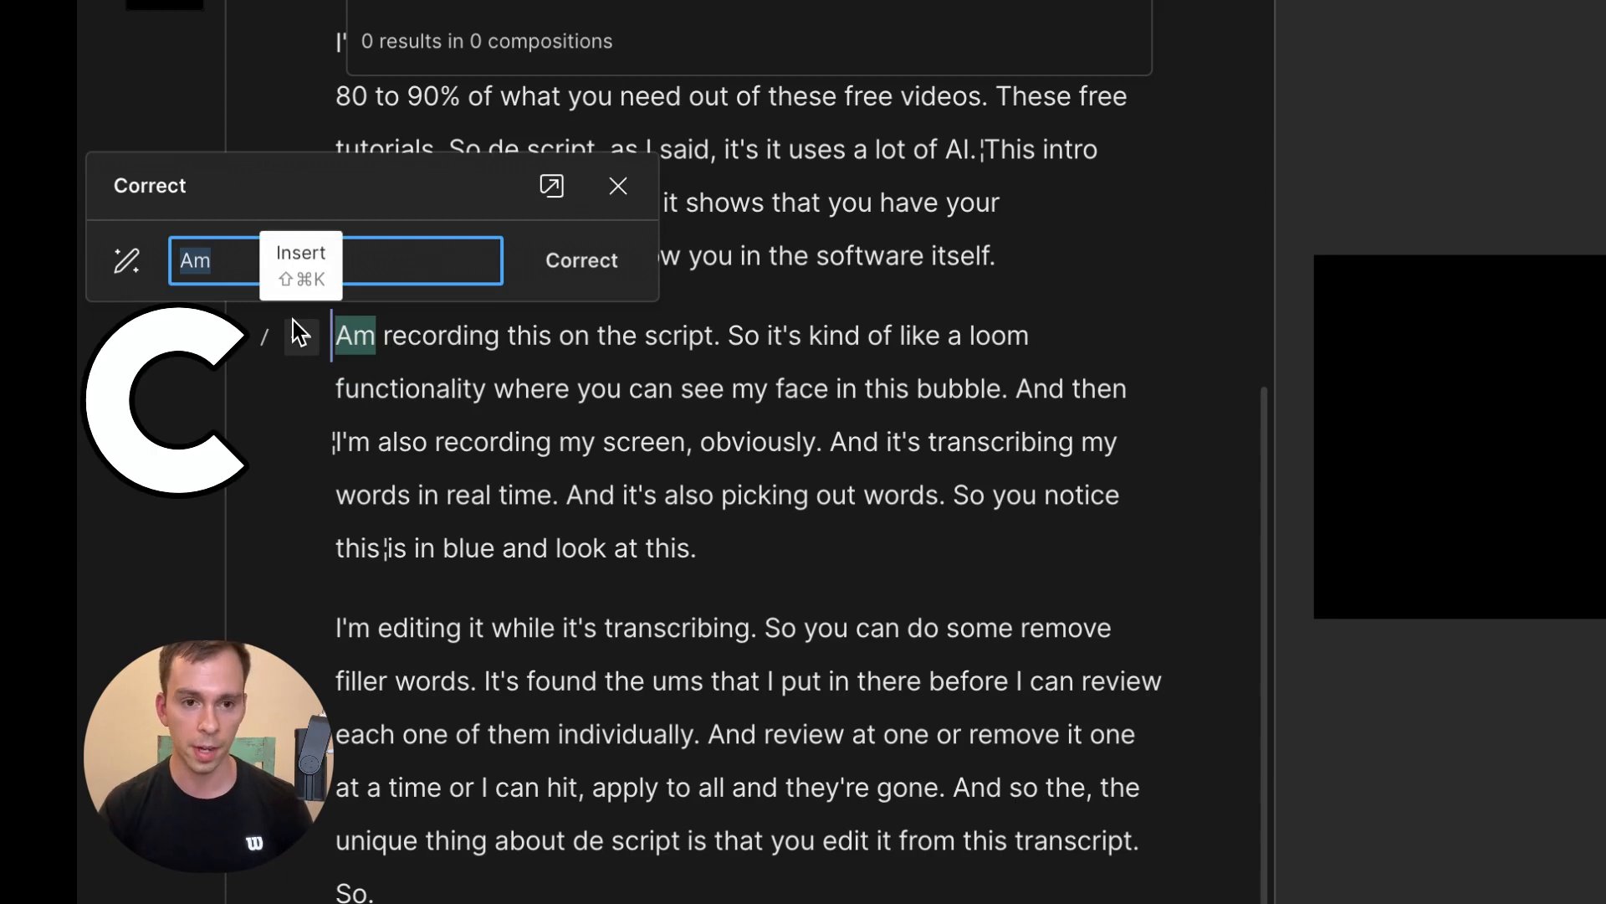
key("Left")
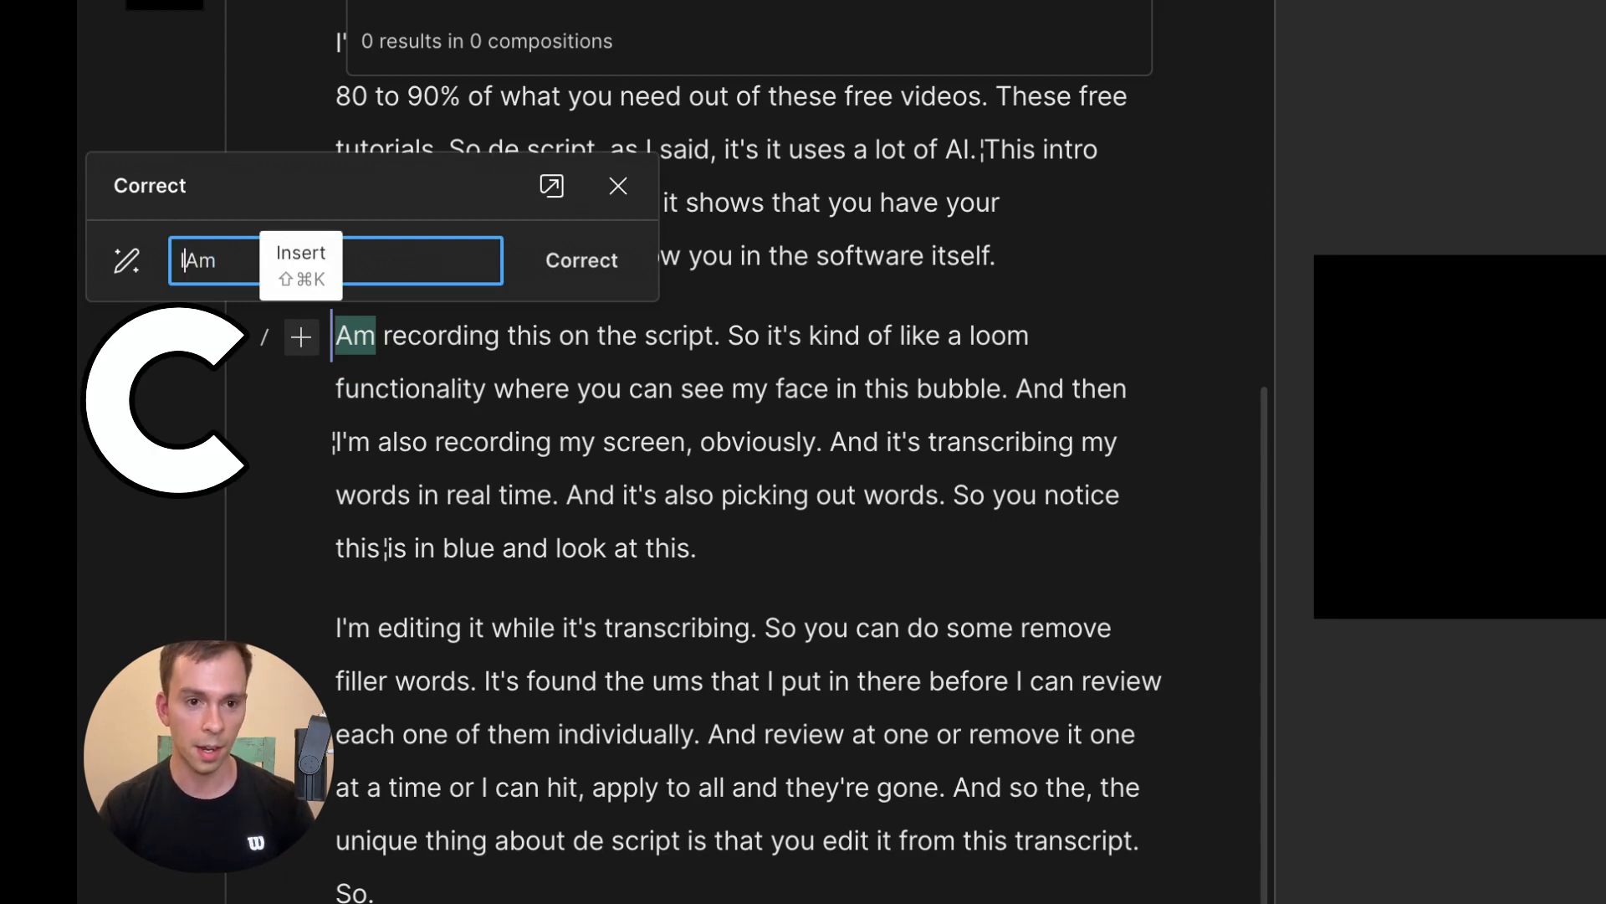
key("Delete")
type("a")
key("Return")
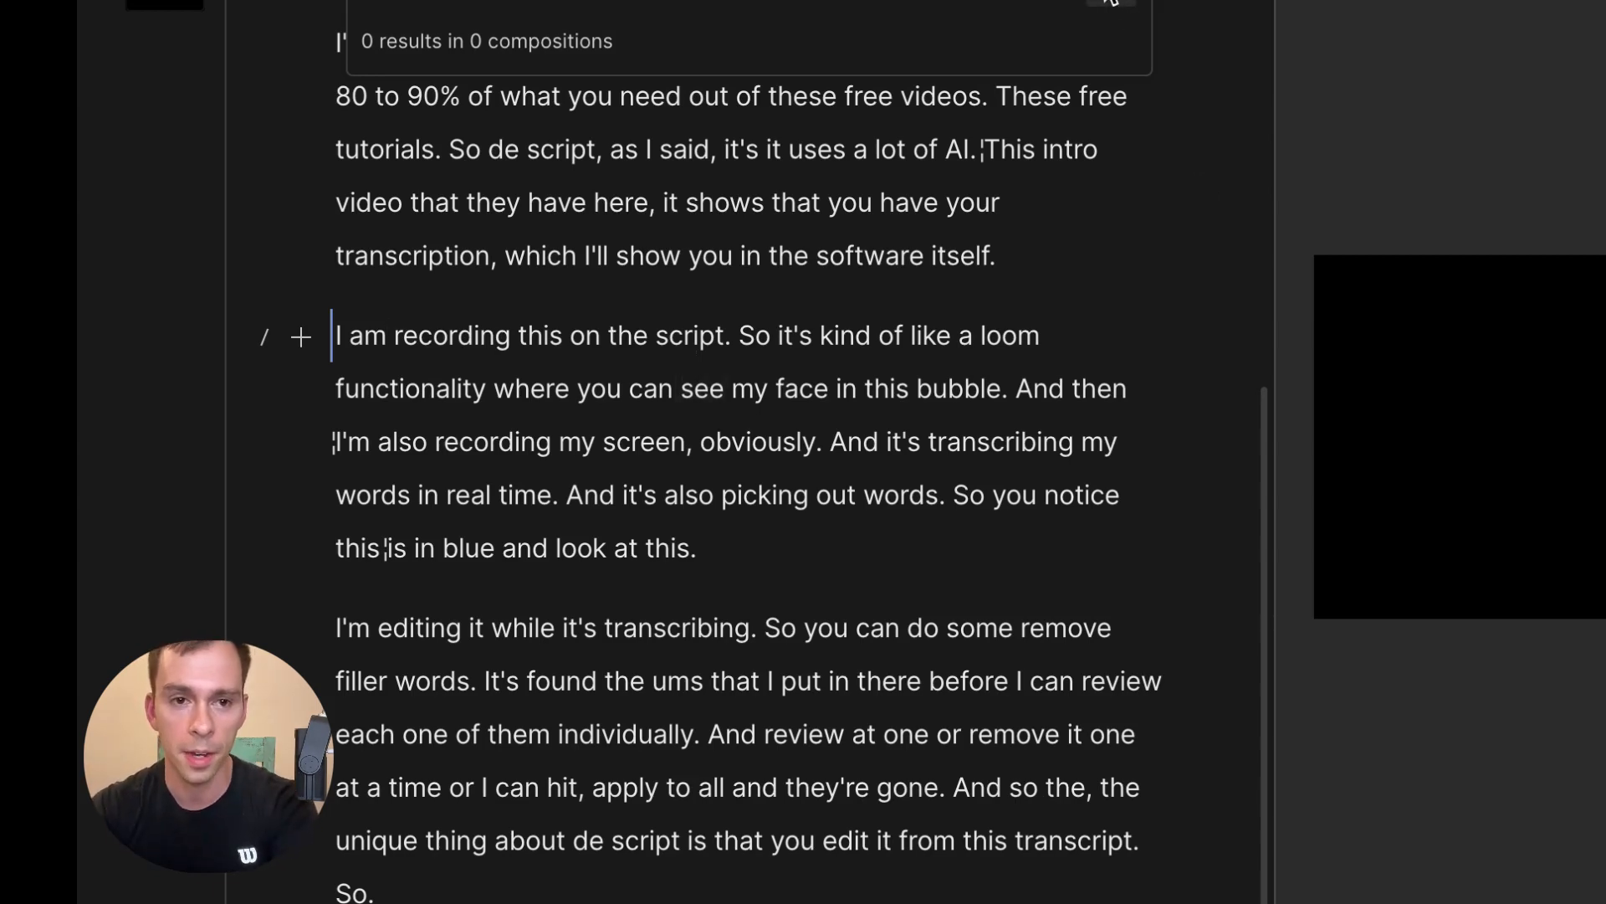
- Search the transcript for word gaps of 1.5s or more, and close the search
left_click(1223, 15)
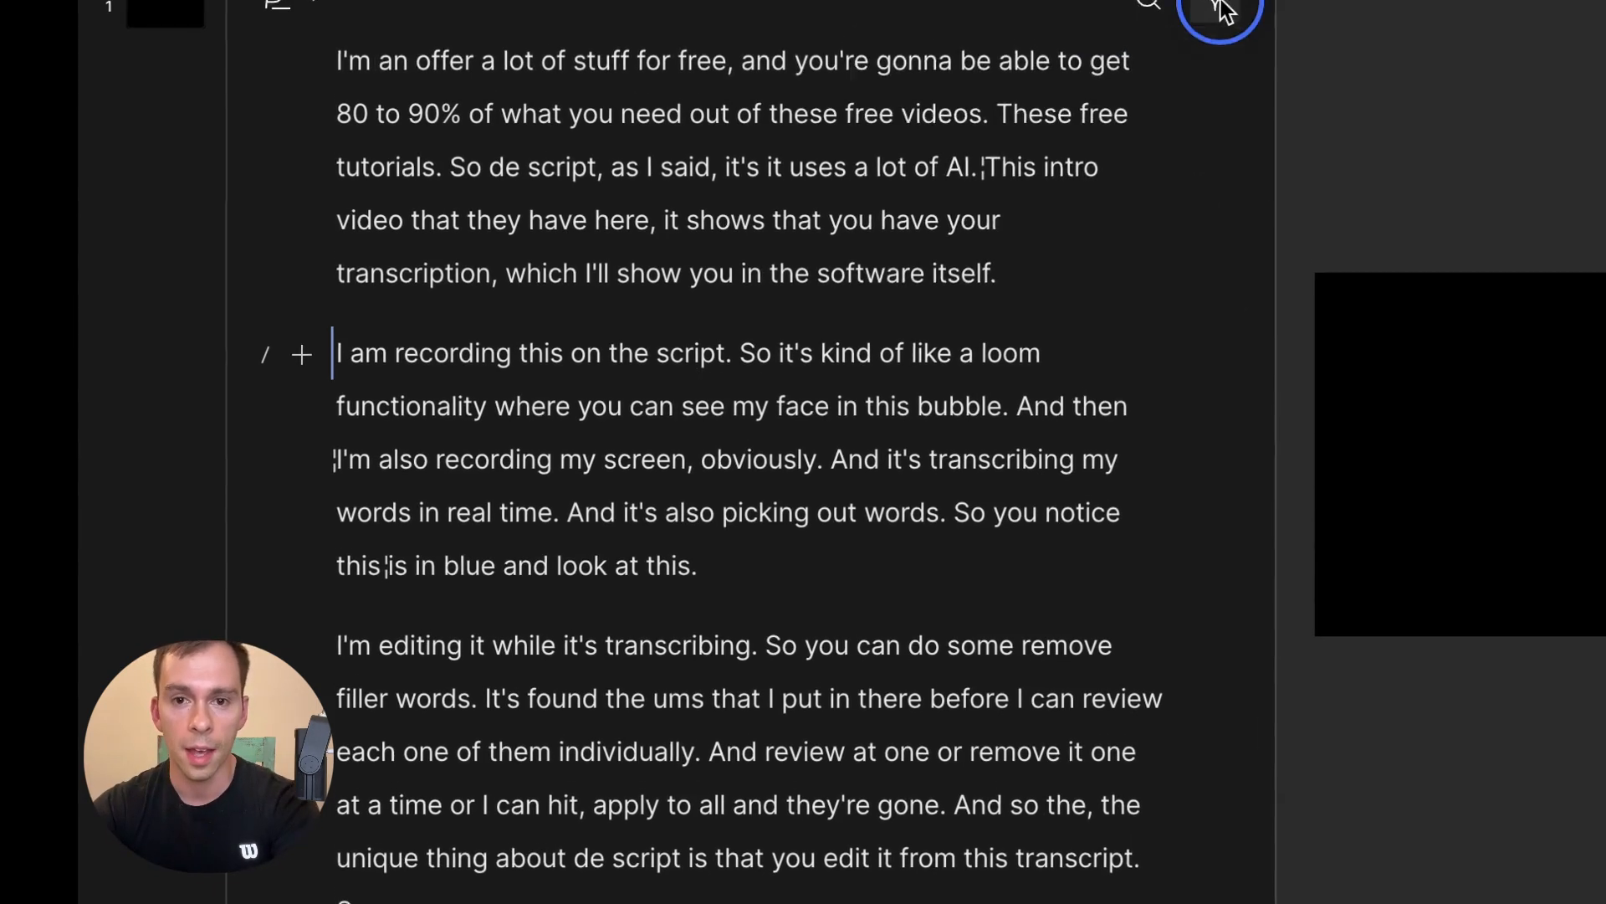
left_click(1018, 134)
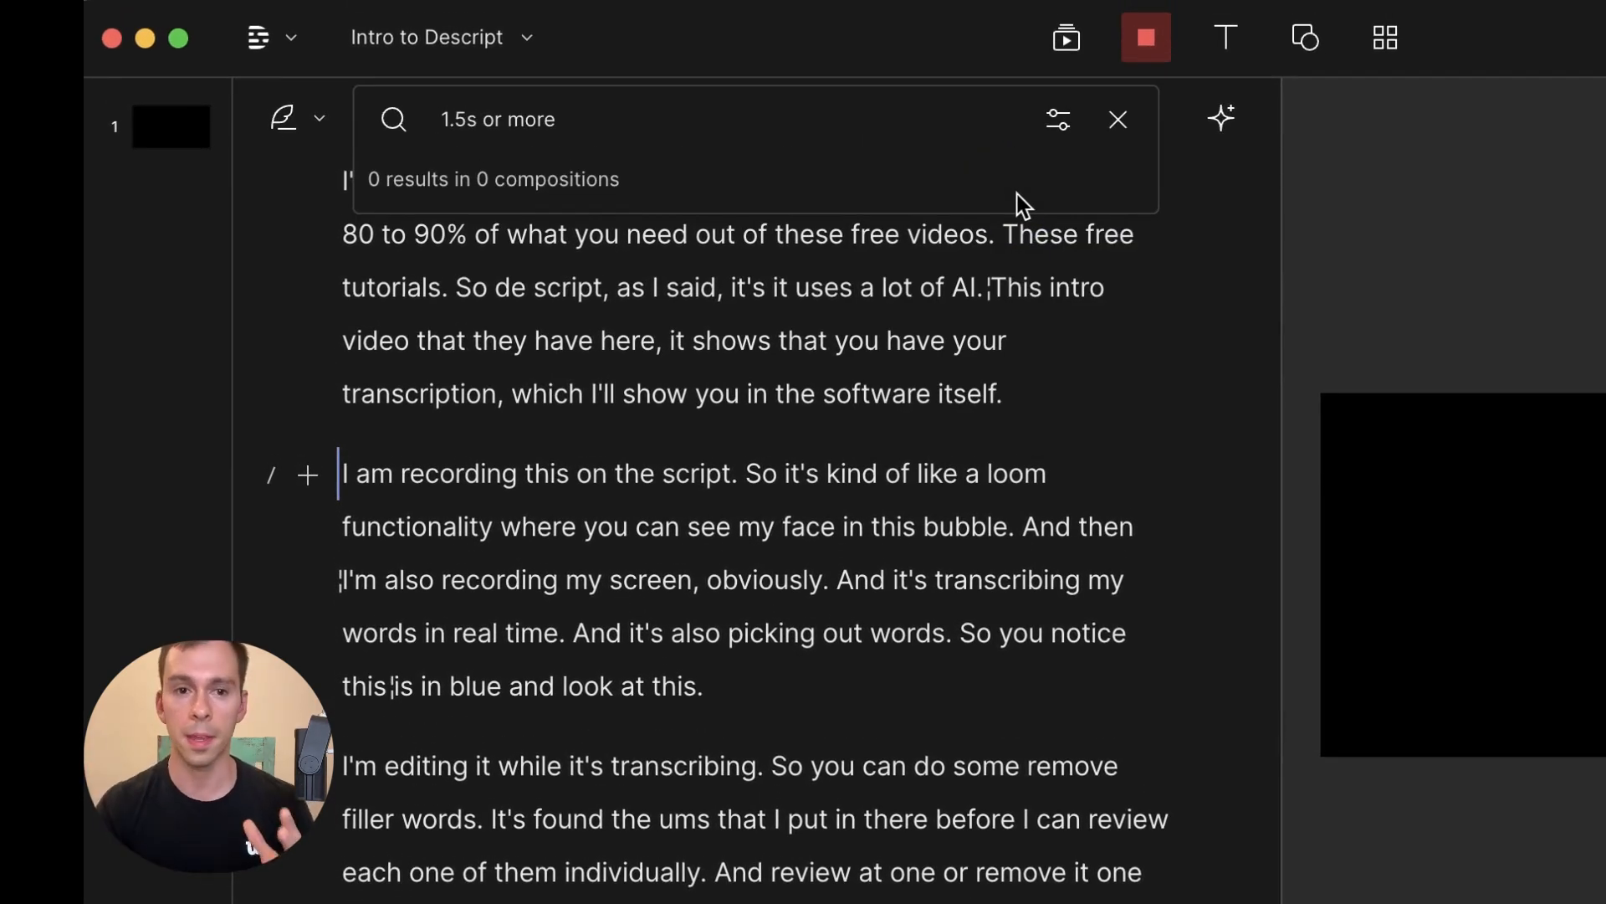
double_click(453, 134)
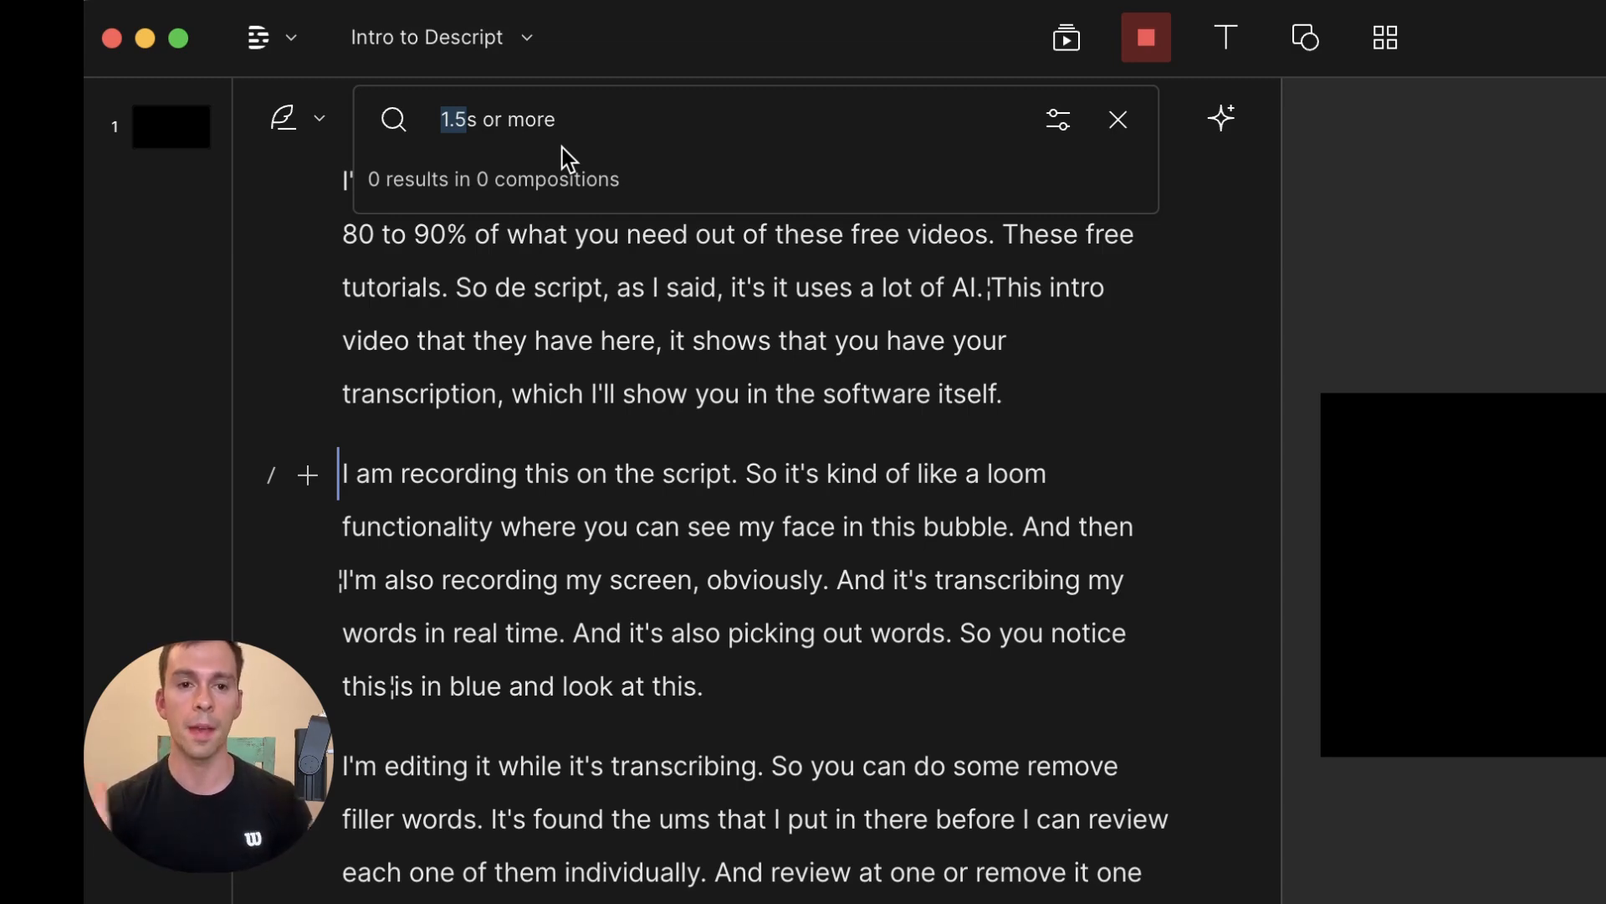
left_click(1118, 120)
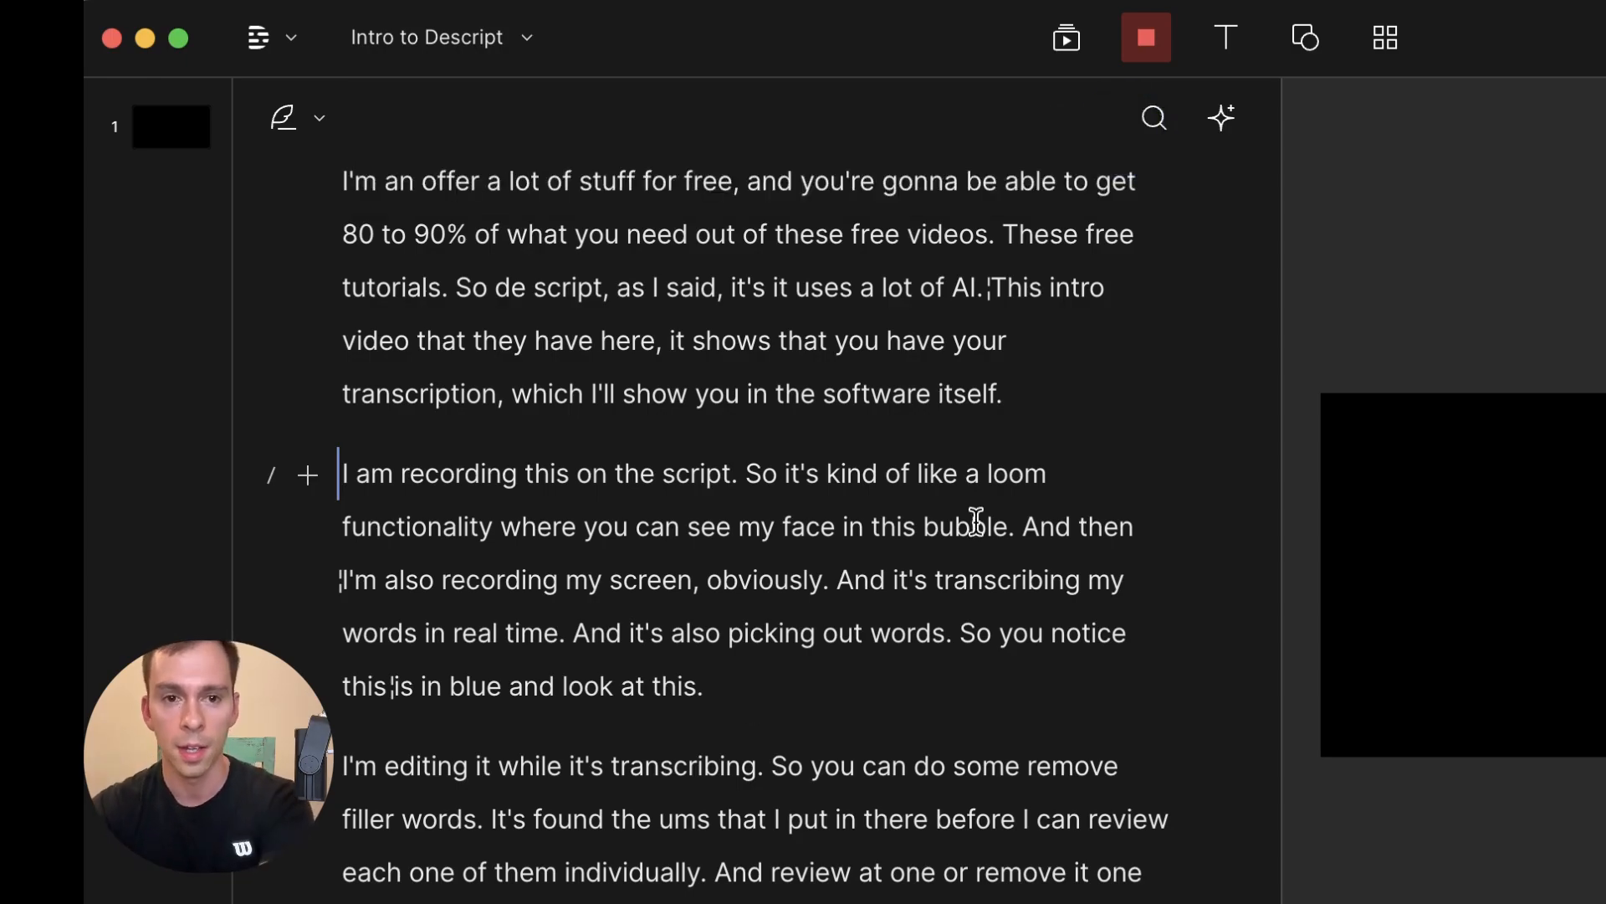
- Enlarge the timeline area and shorten the word gaps before and after "itself." on the timeline
scroll(742, 721, "up", 5)
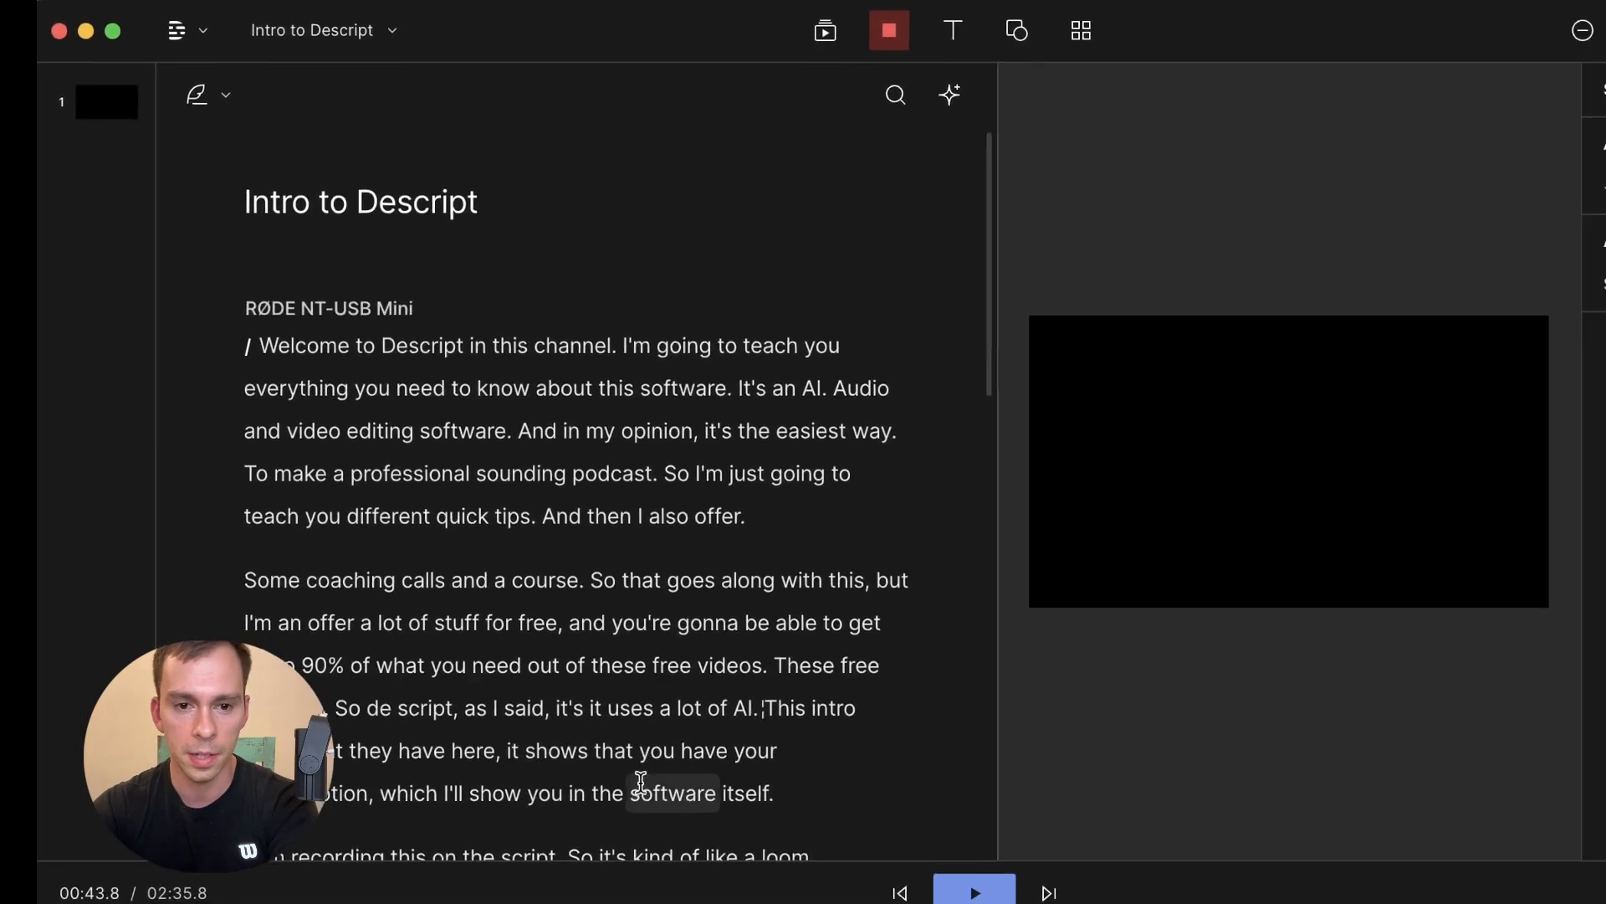
scroll(640, 783, "down", 12)
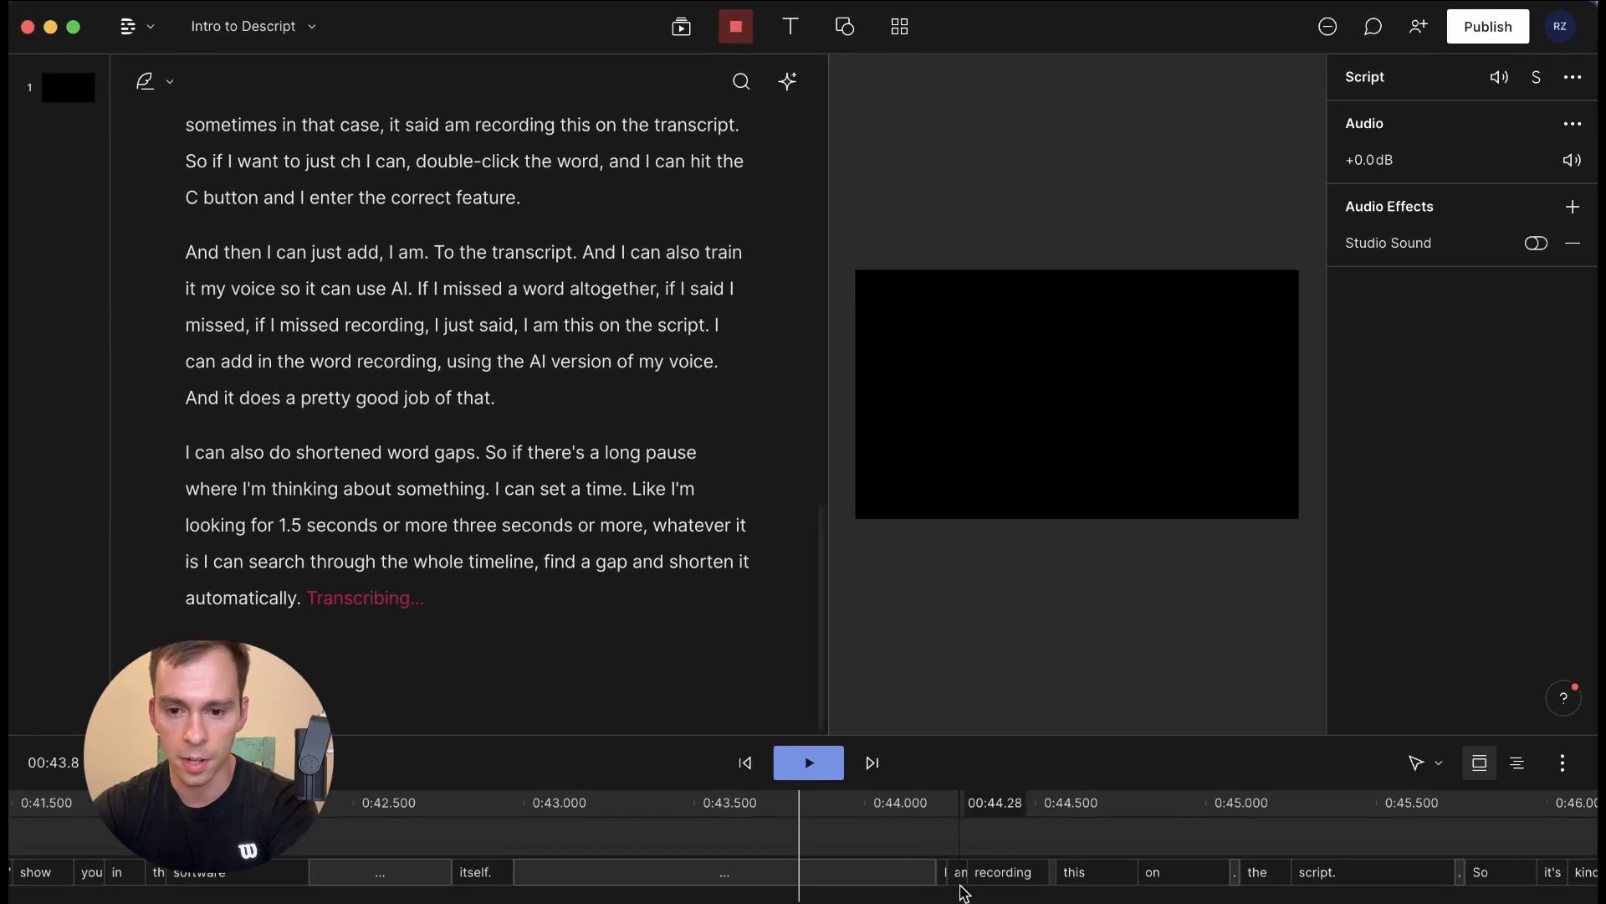
left_click_drag(961, 738, 962, 470)
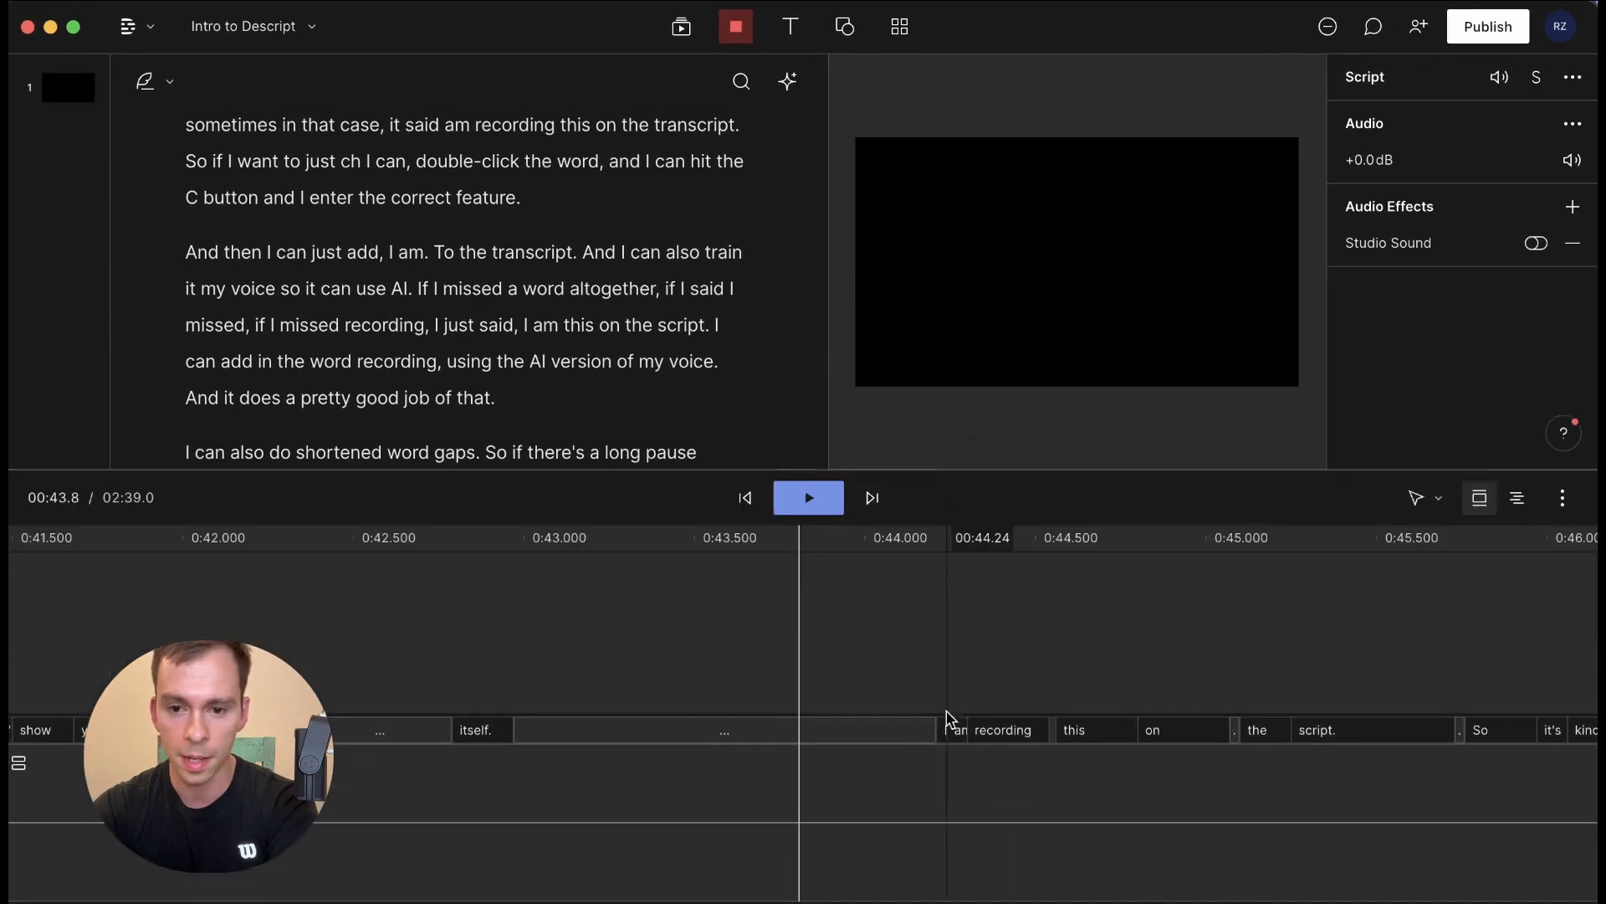
left_click_drag(939, 734, 753, 734)
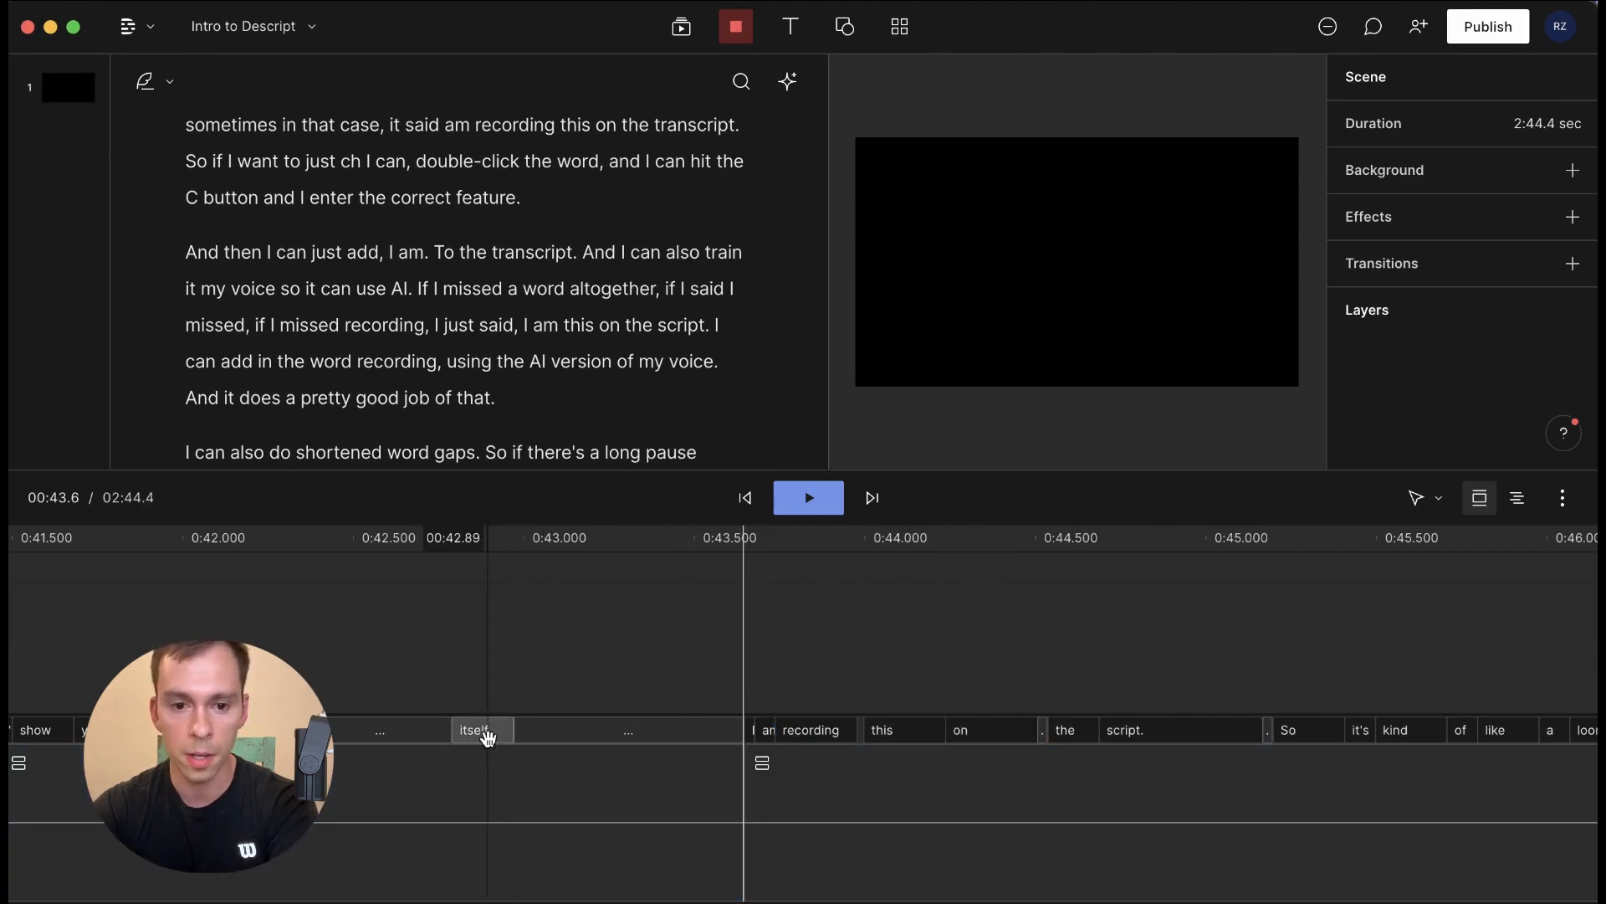
left_click_drag(488, 738, 459, 735)
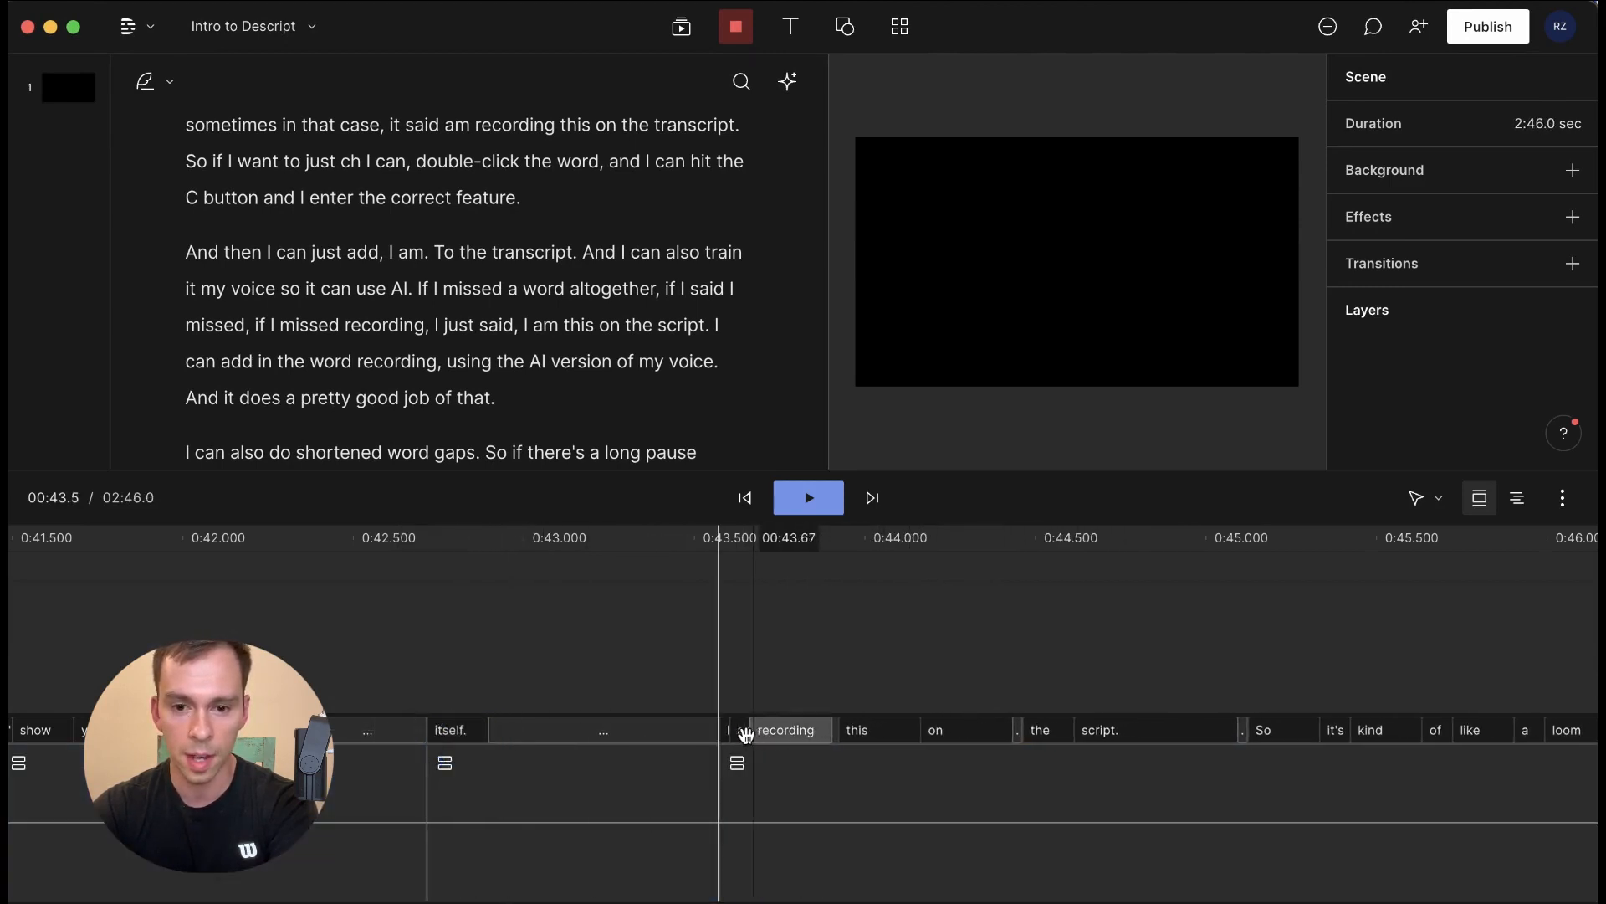
- Try to cover up the word "am" before "recording" on the timeline
left_click_drag(742, 736, 730, 737)
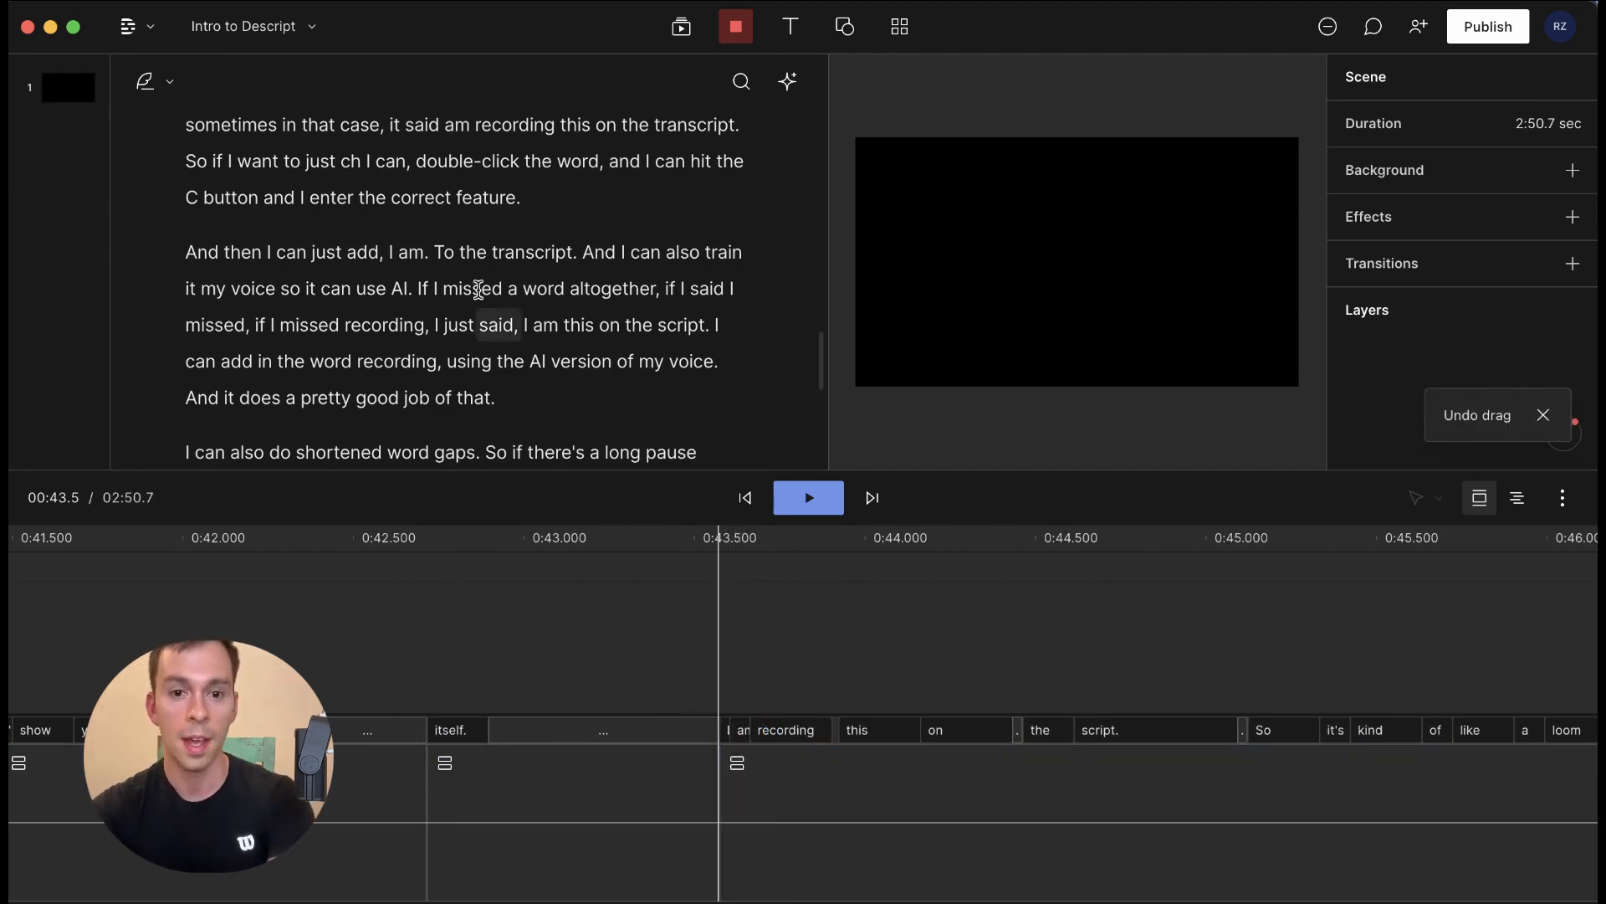
scroll(472, 314, "down", 10)
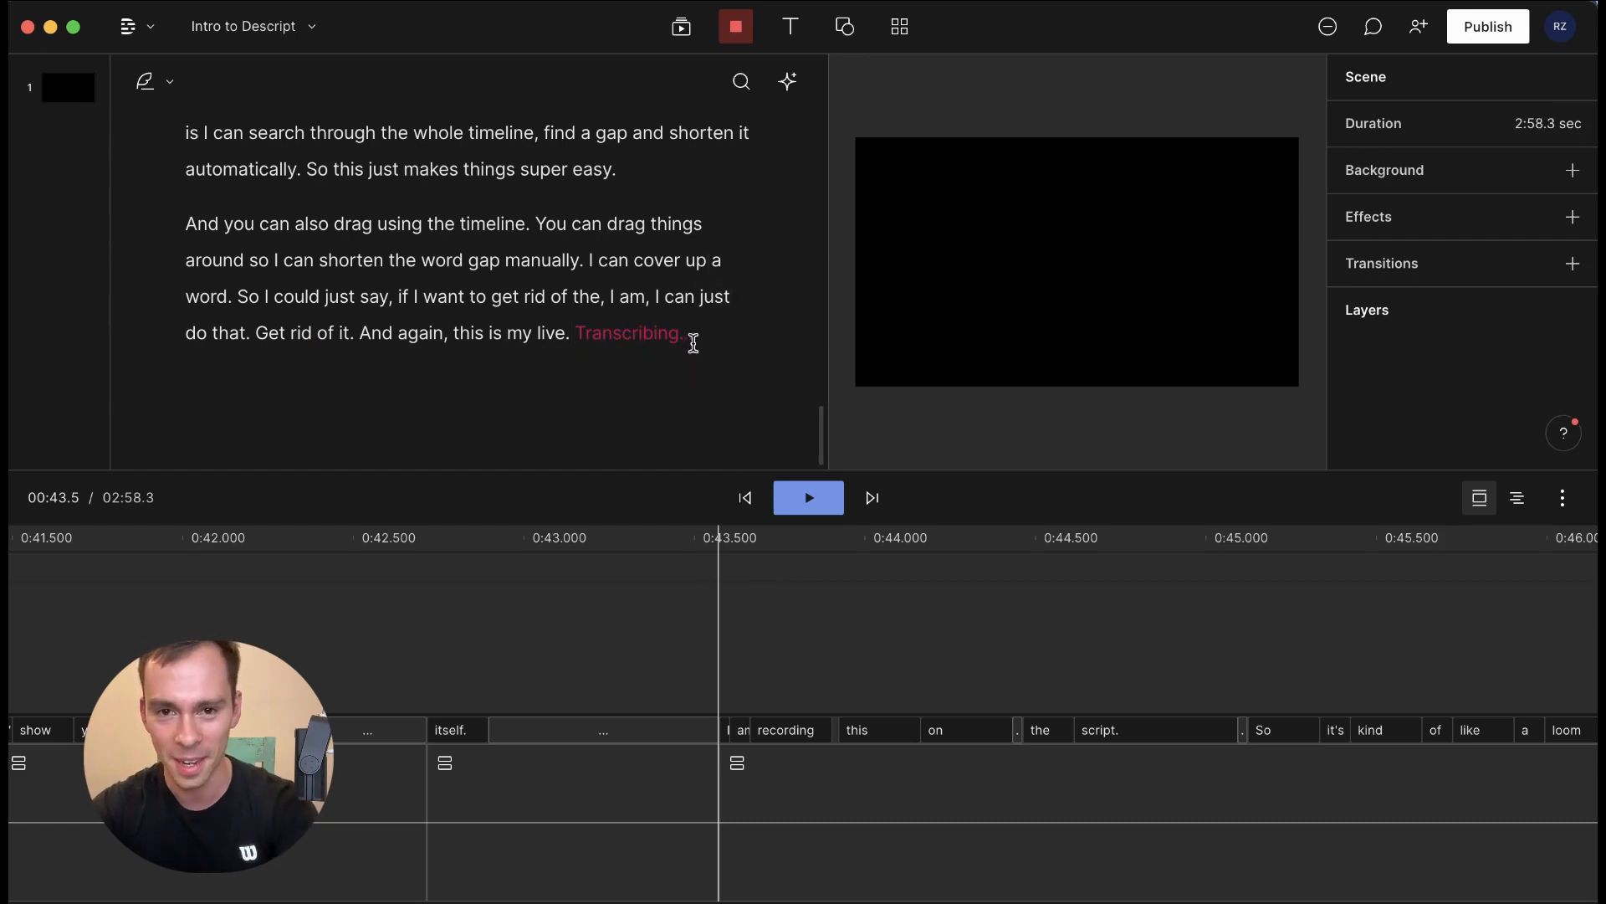
- Browse the project files, stock videos, video backgrounds and GIPHY GIFs in the media library
left_click(680, 28)
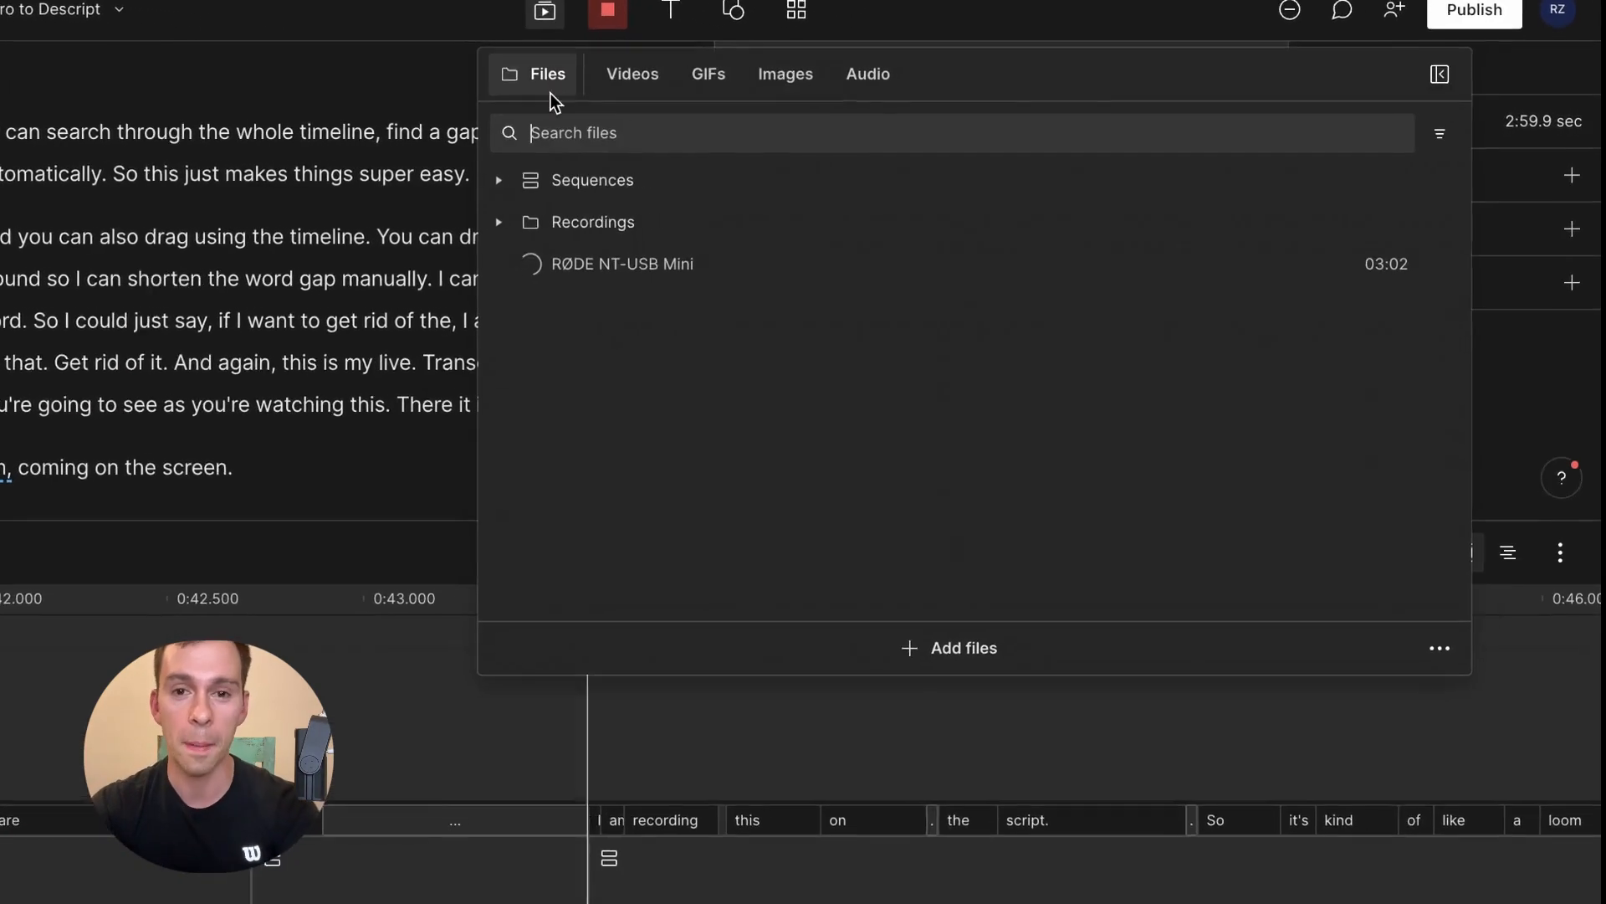
left_click(578, 81)
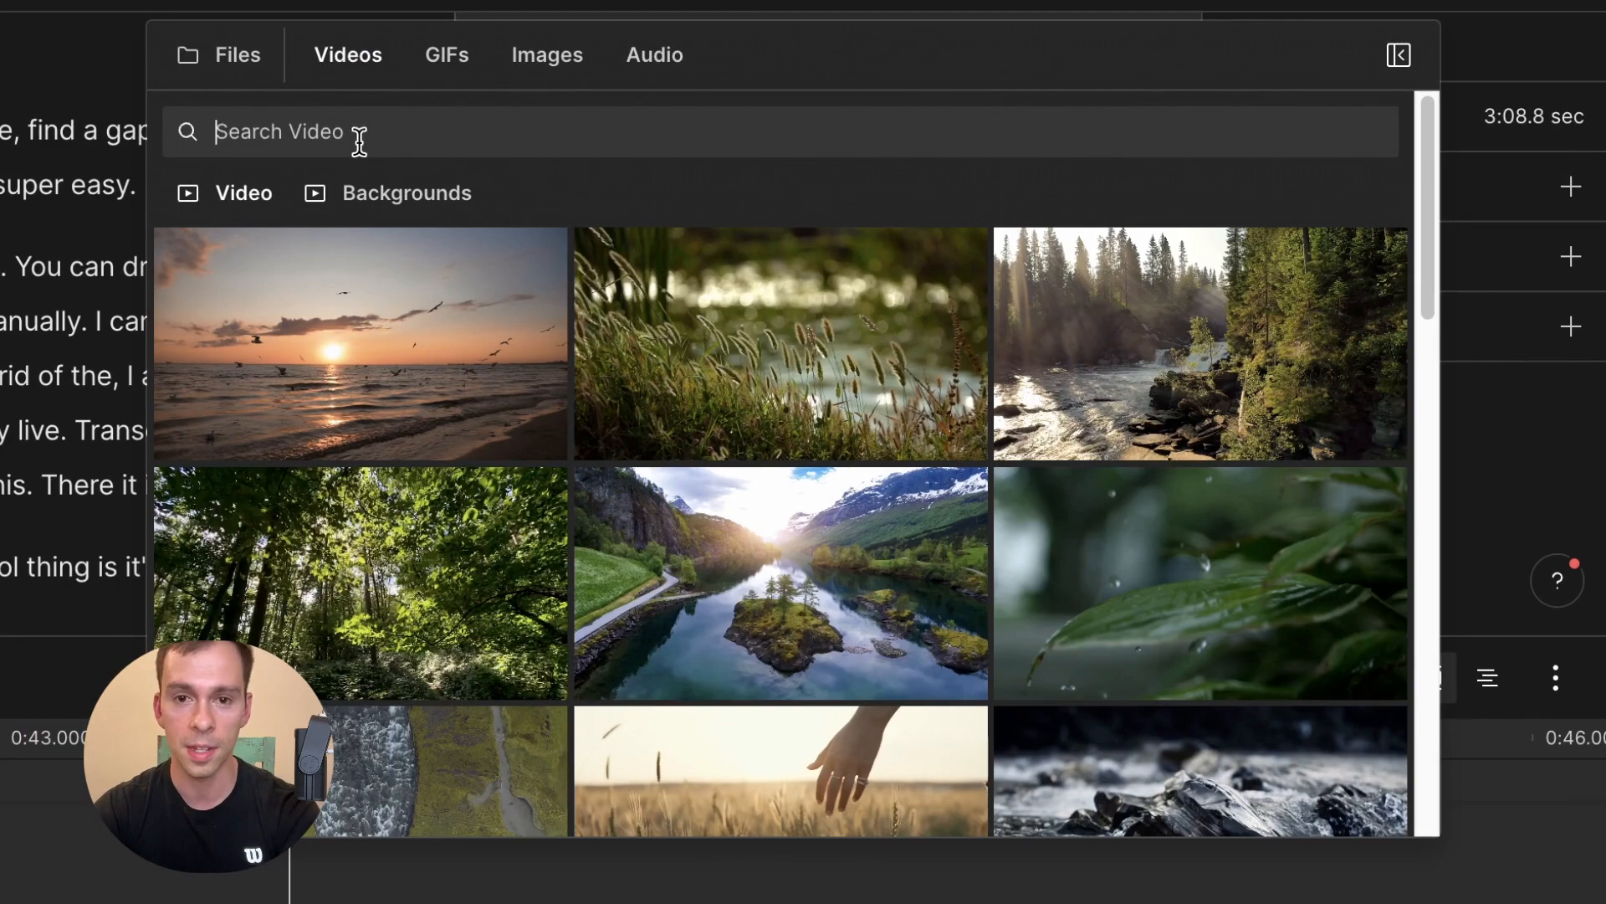
left_click(358, 133)
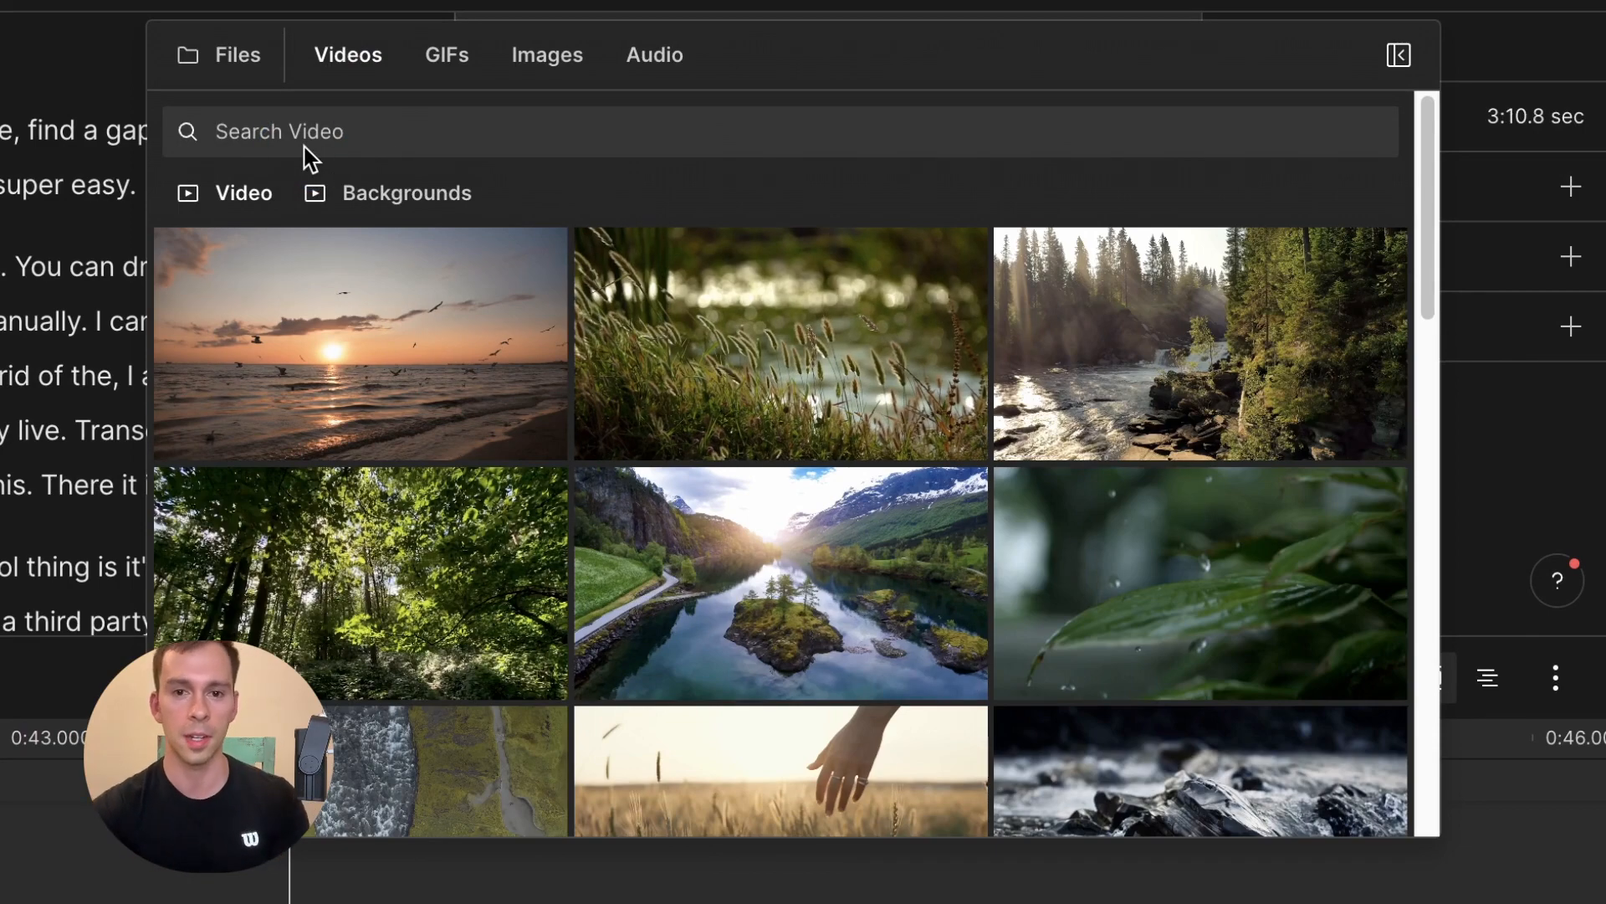
left_click(378, 198)
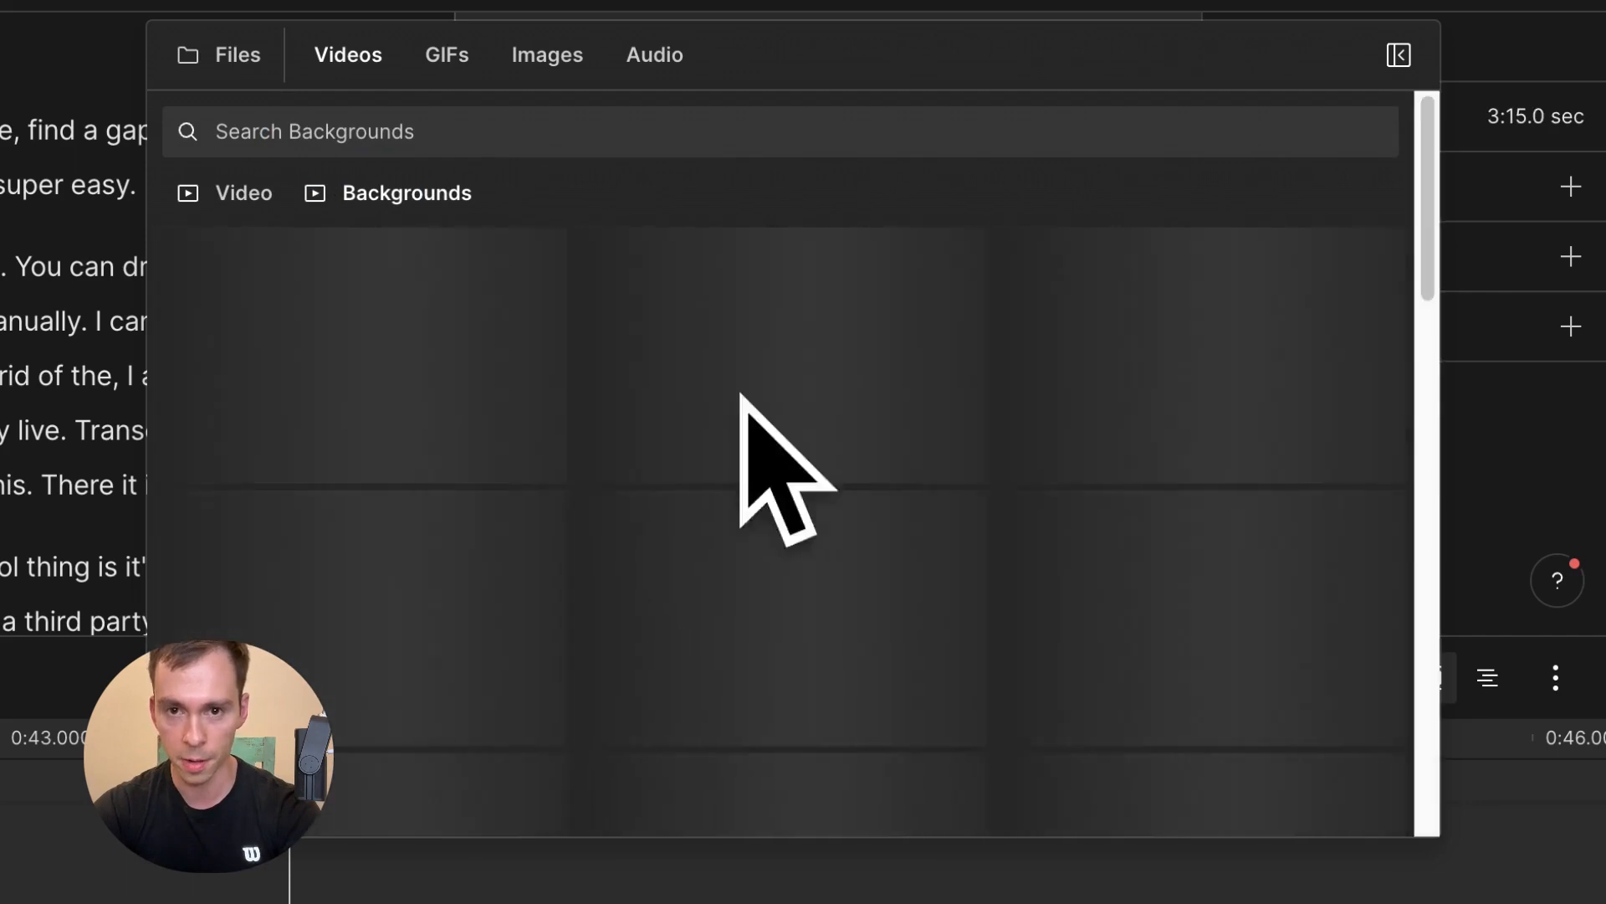
left_click(447, 55)
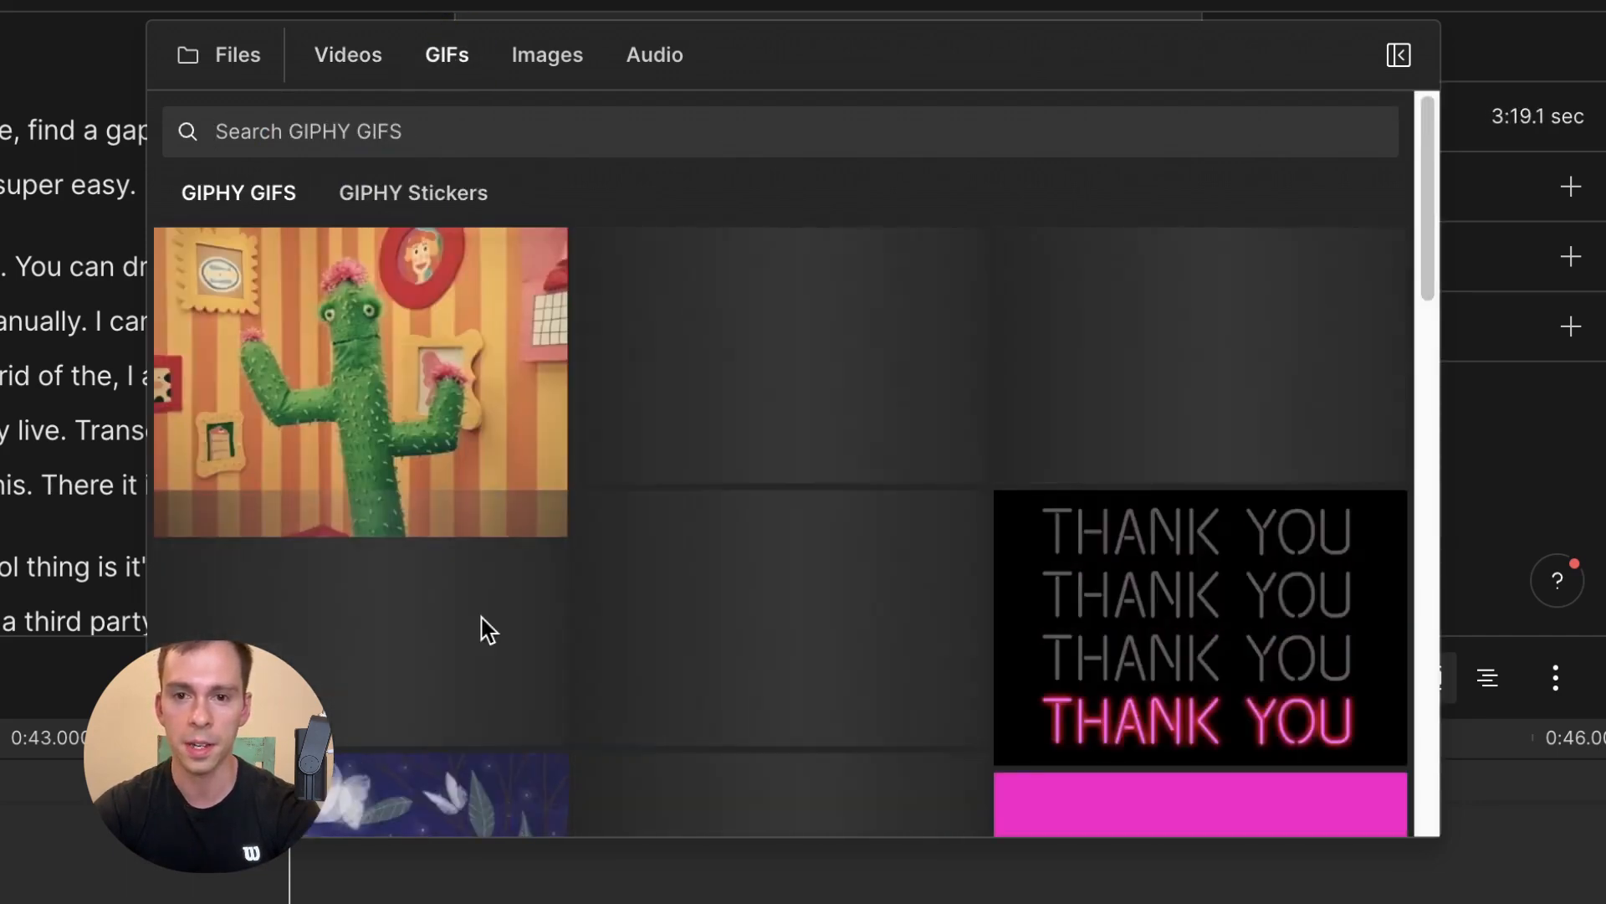
- Examine the Photos, Unsplash, Text to Image and Music sources in the media library, and close it
left_click(535, 58)
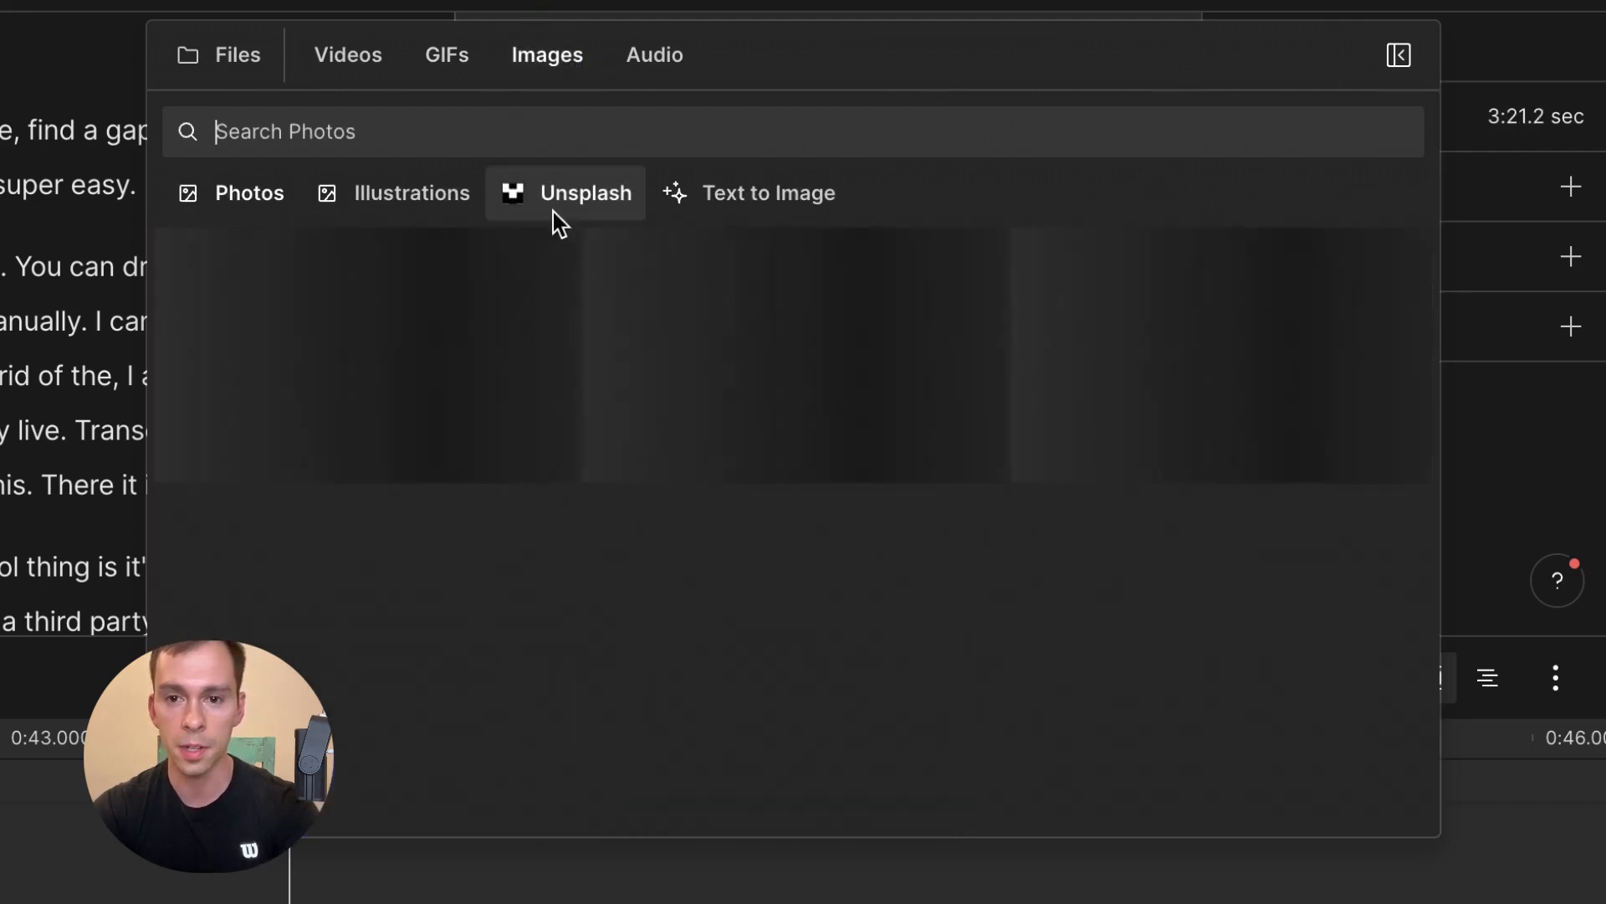
left_click(554, 213)
left_click(751, 211)
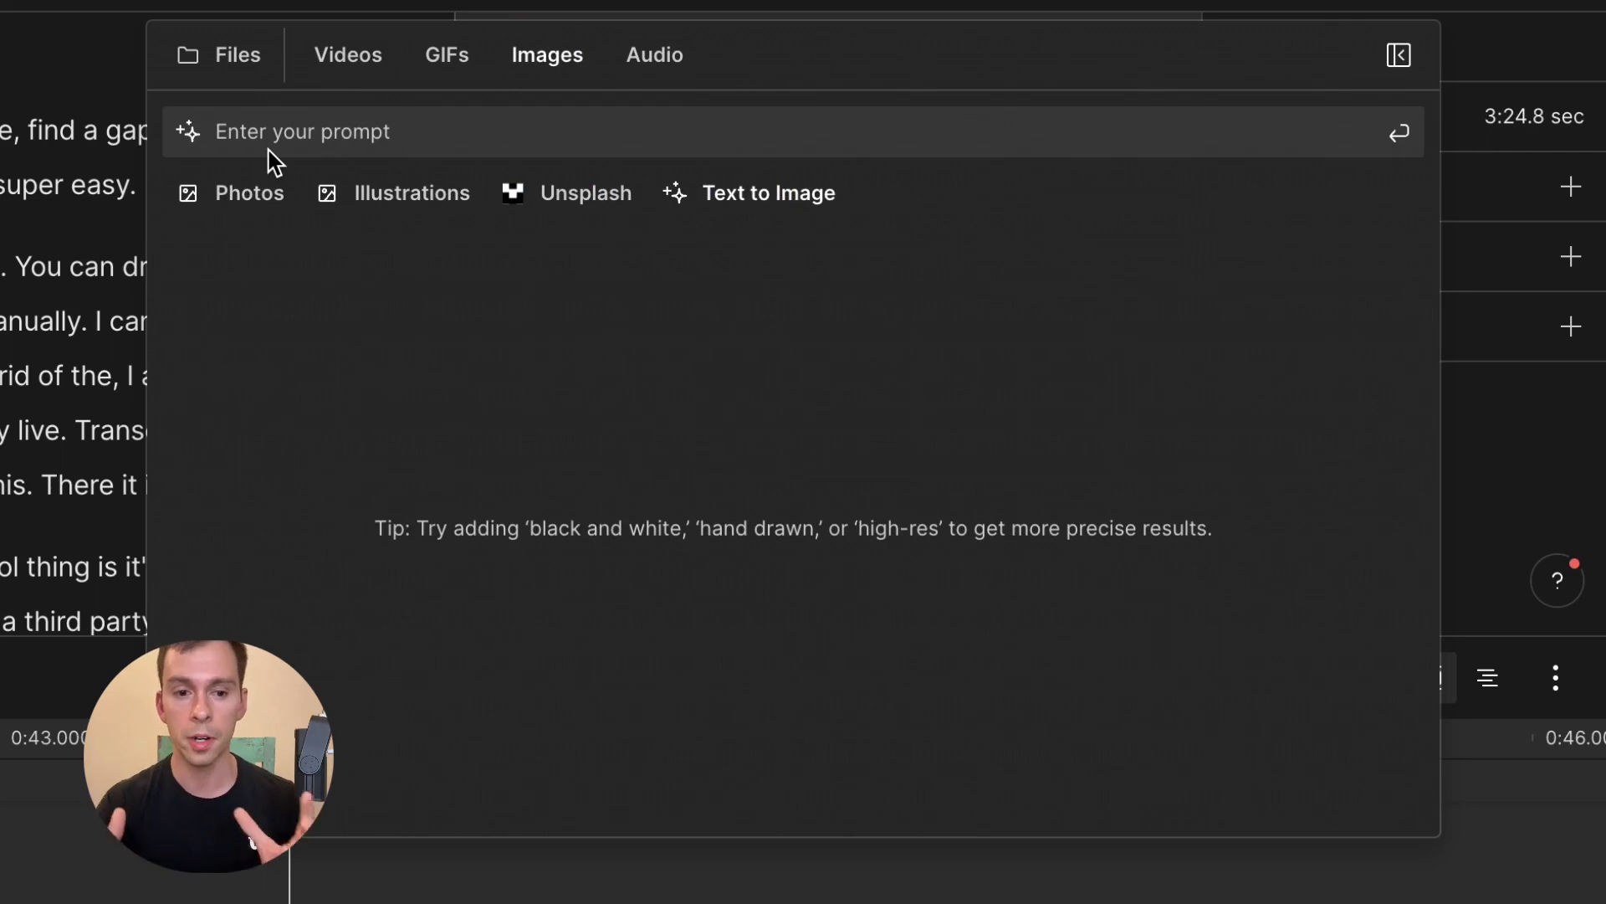
left_click(294, 133)
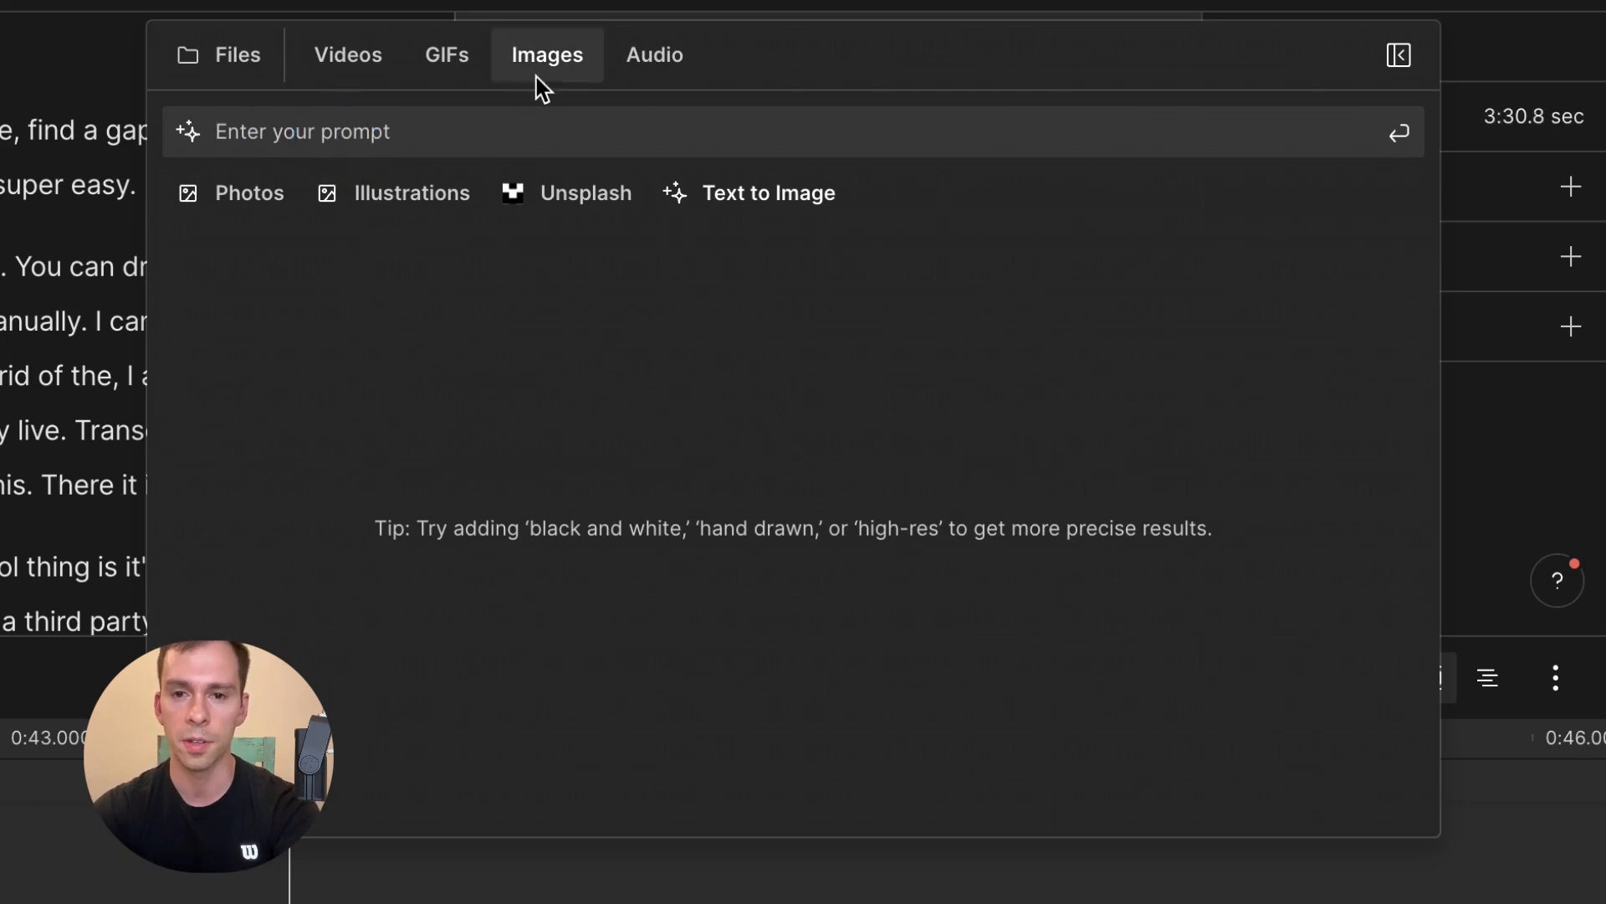
left_click(651, 60)
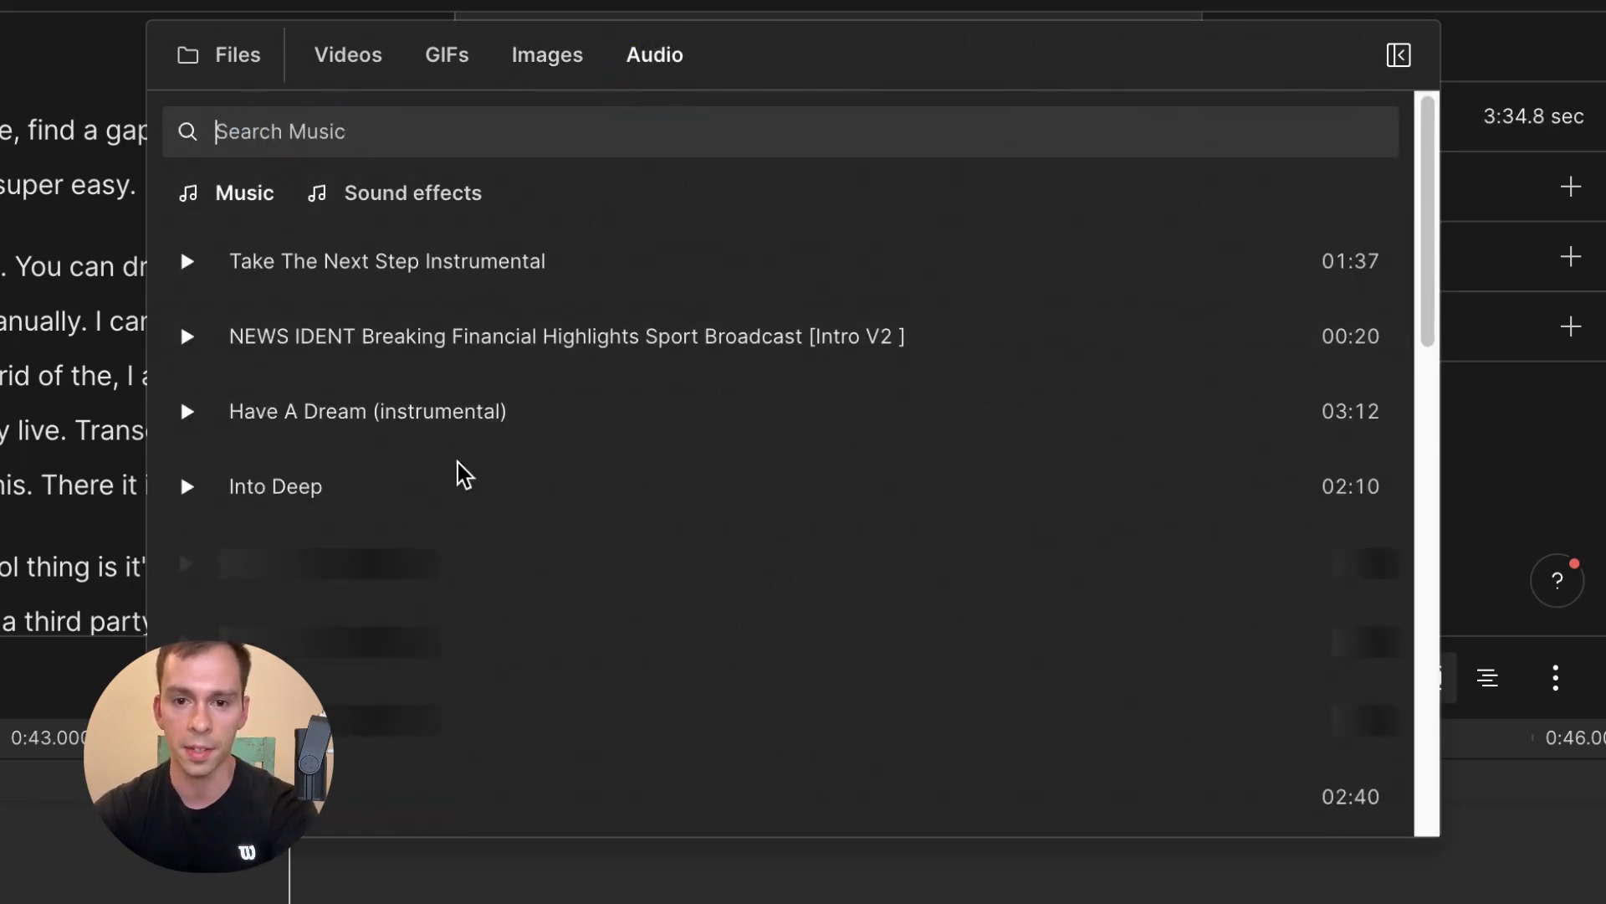
left_click(2, 70)
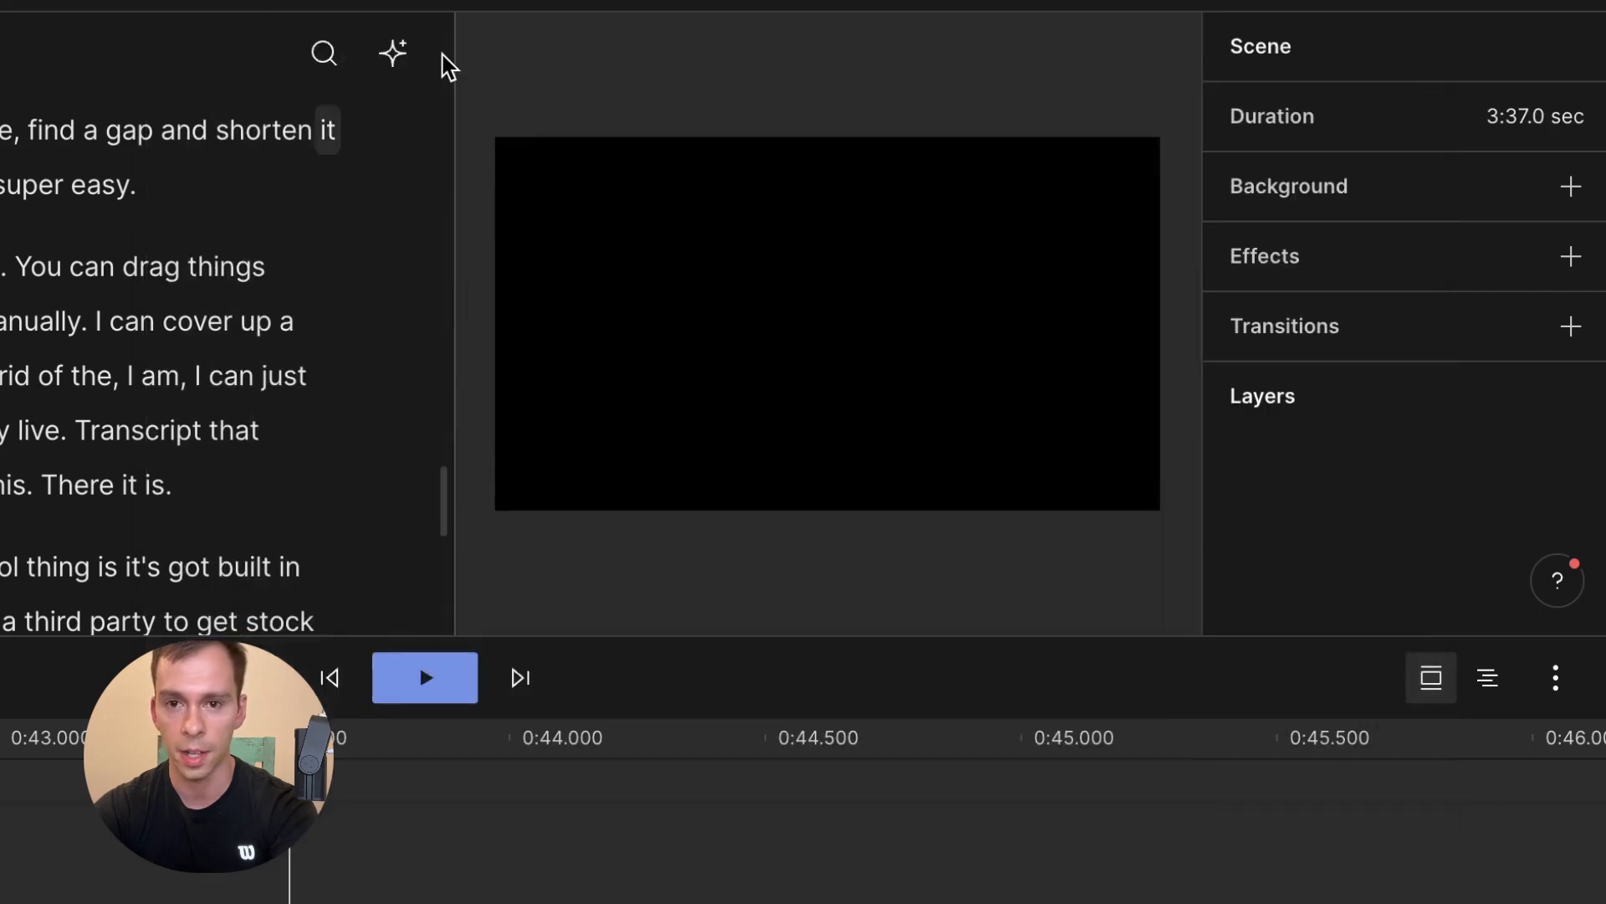
- Add captions to the recording and play back a short part of it to preview them
left_click(399, 9)
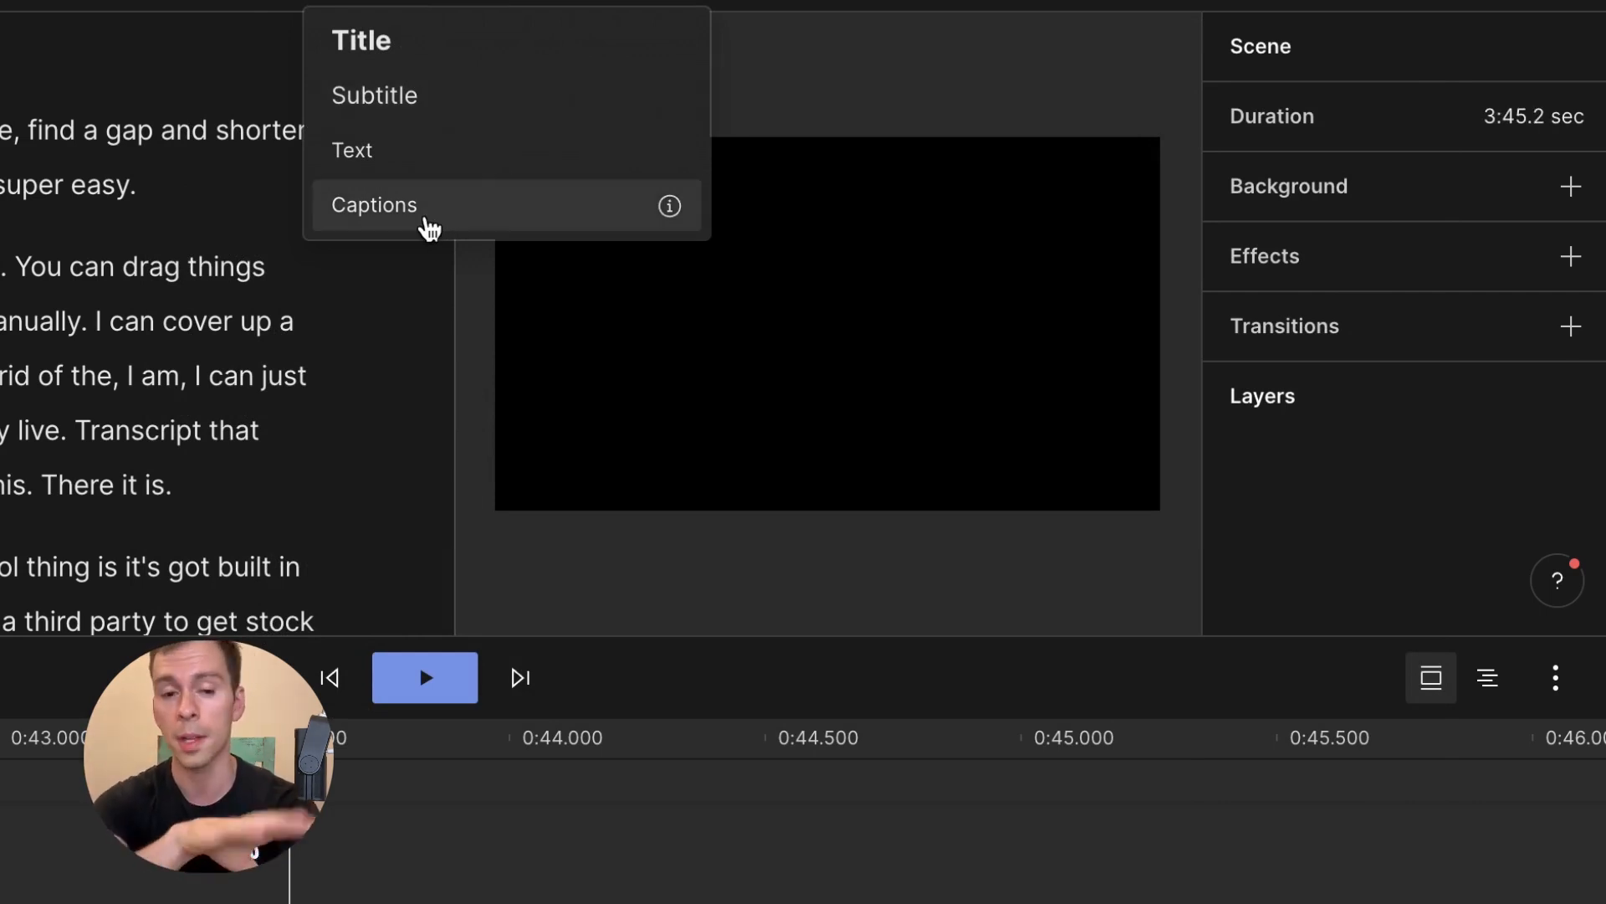
left_click(429, 227)
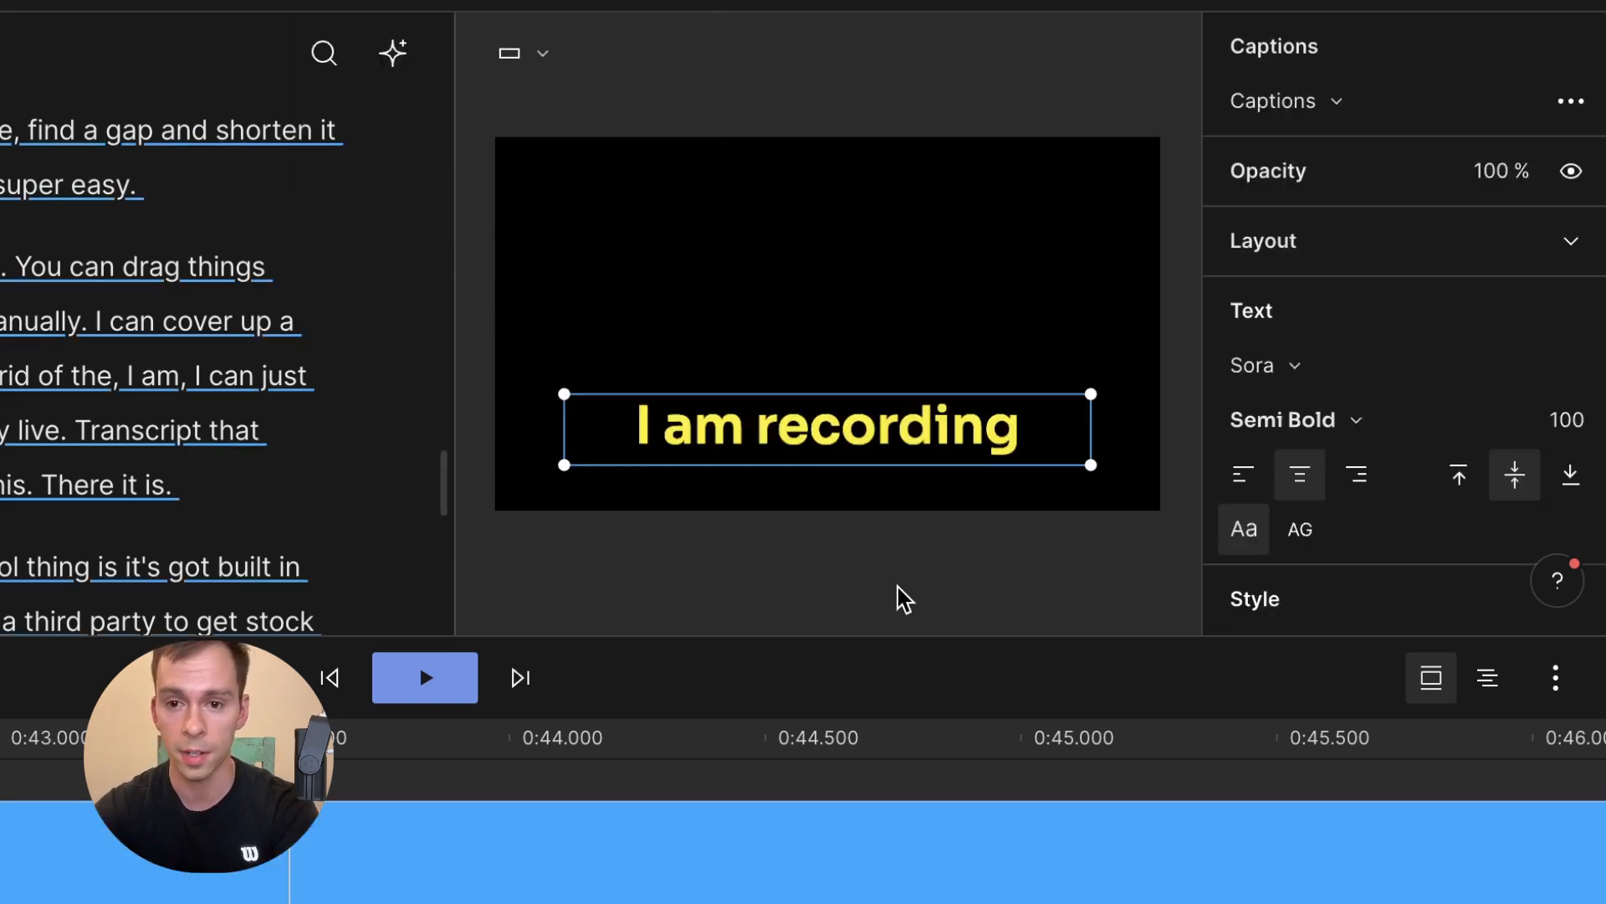
left_click(415, 688)
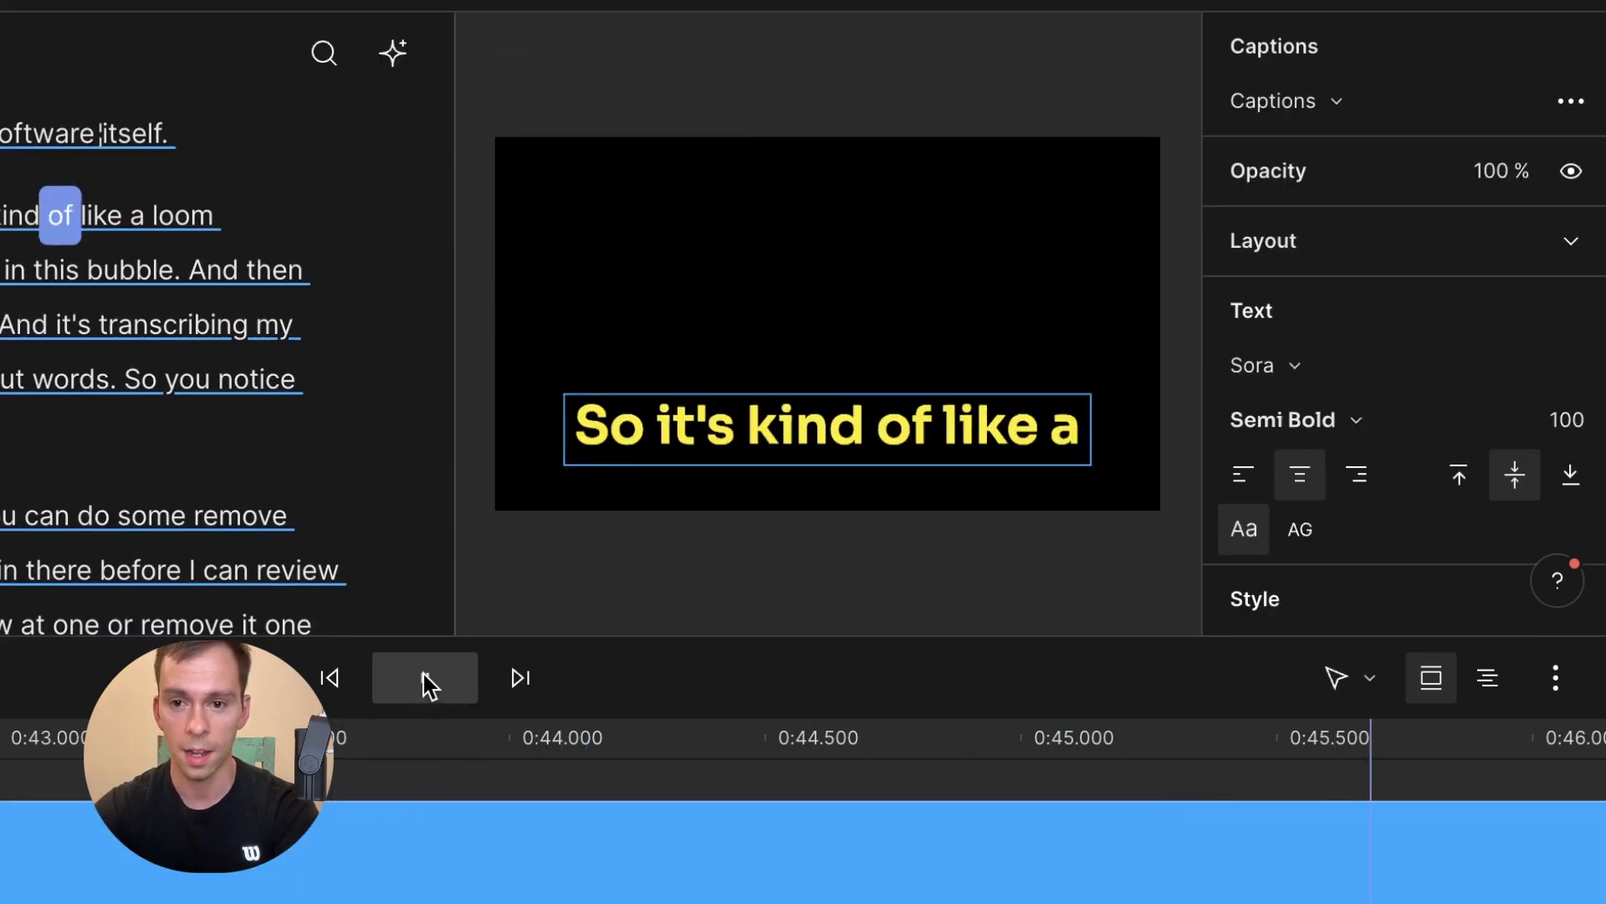
left_click(423, 679)
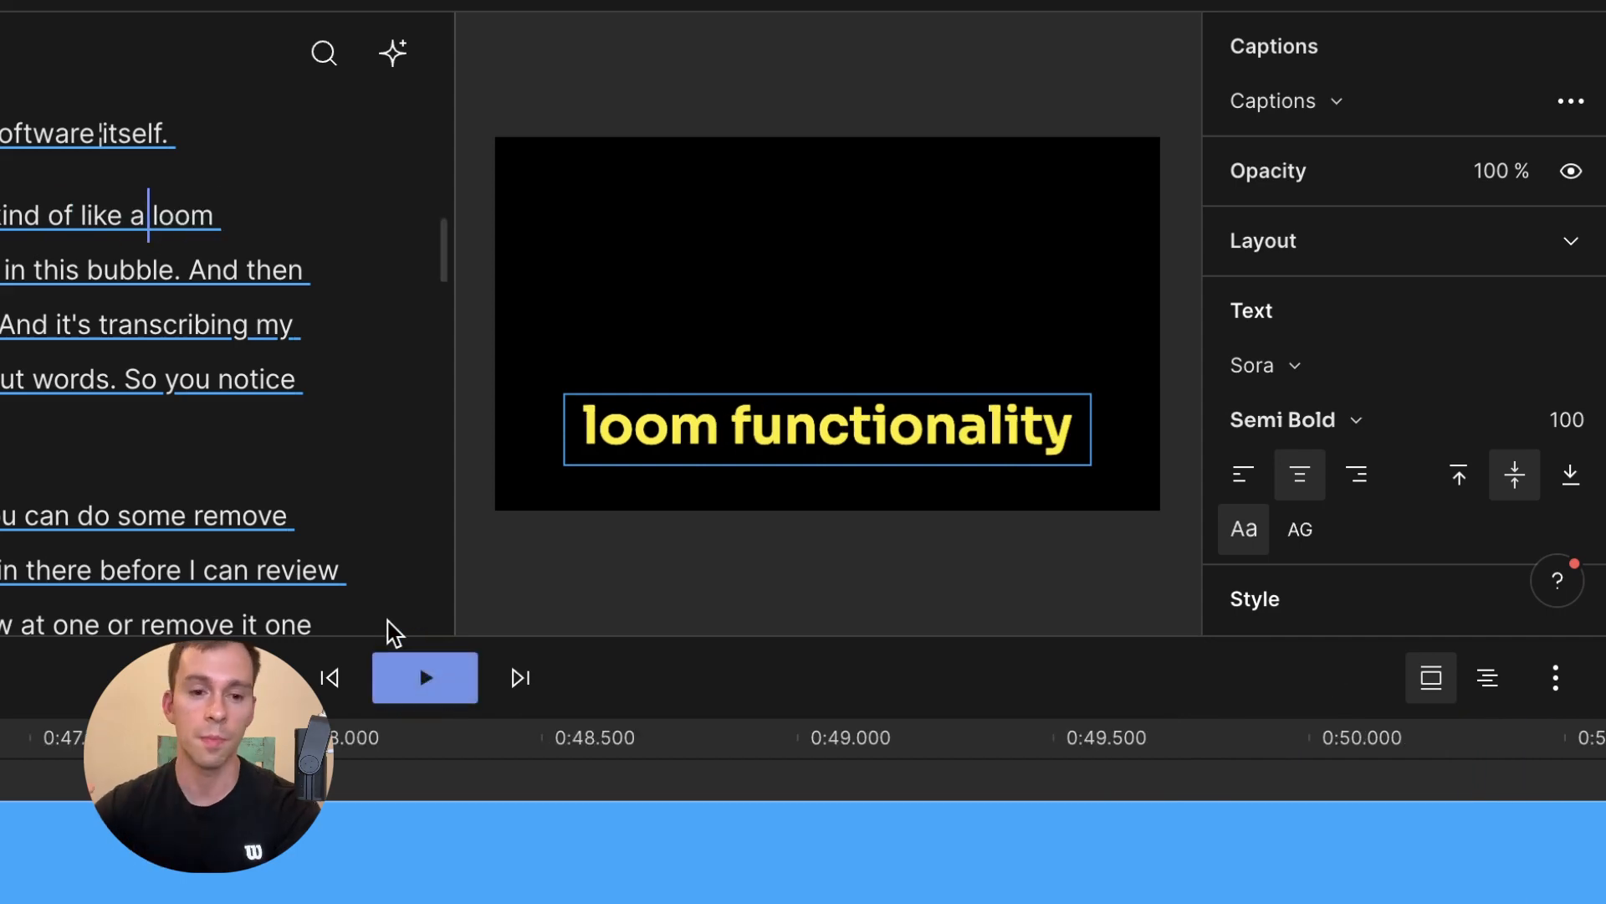
- Browse the available shape elements and the My Templates collection, and return to the transcript
left_click(445, 4)
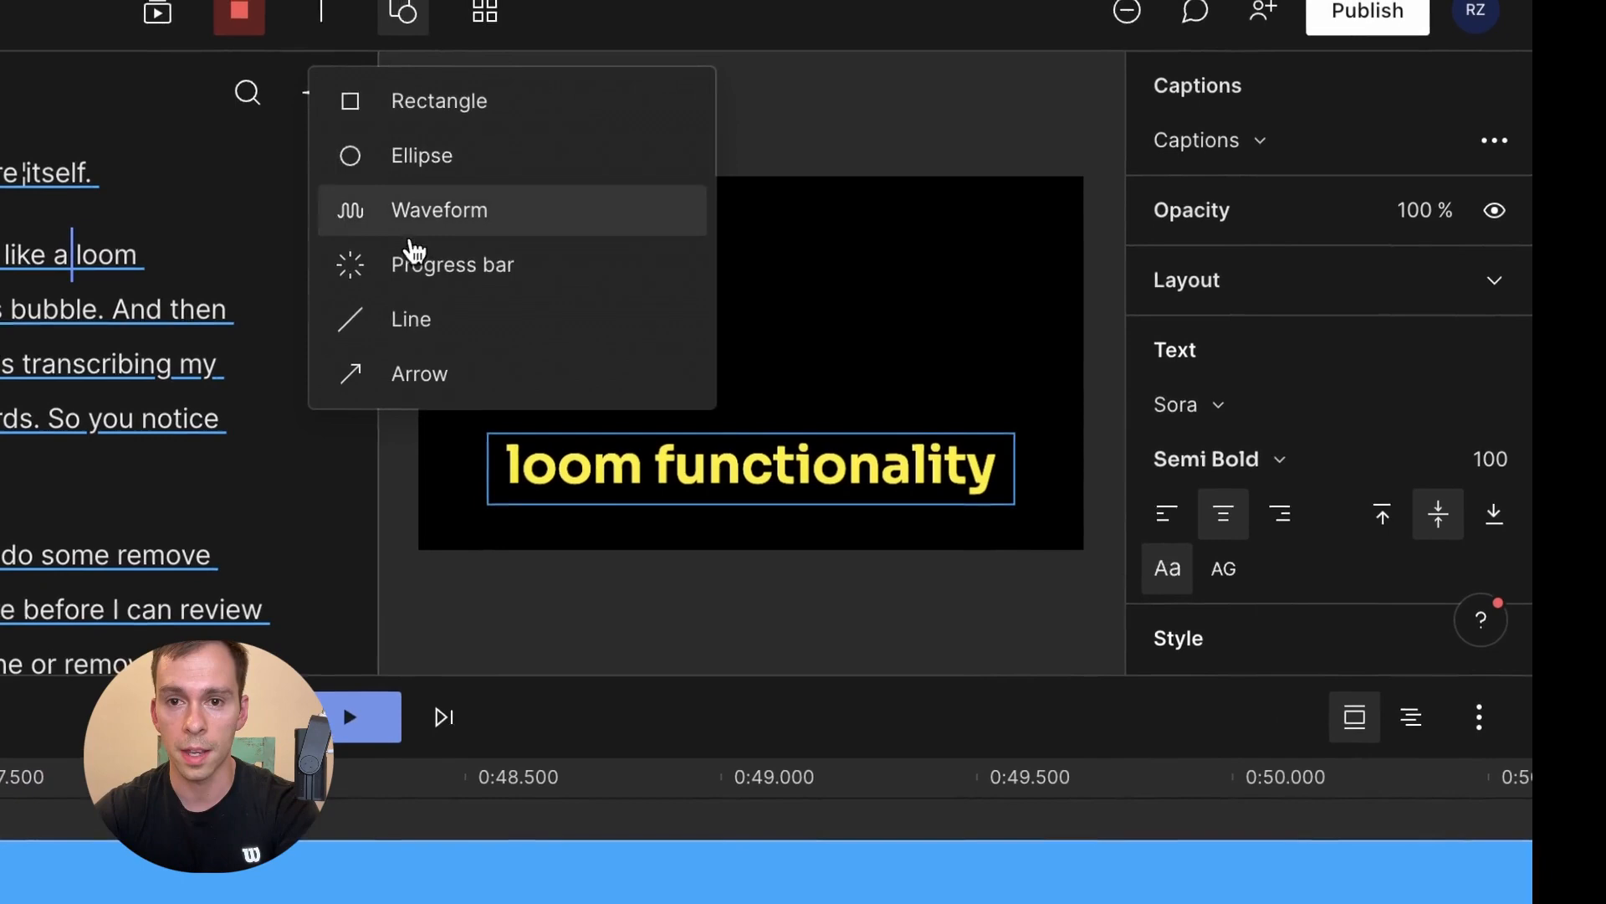
left_click(485, 17)
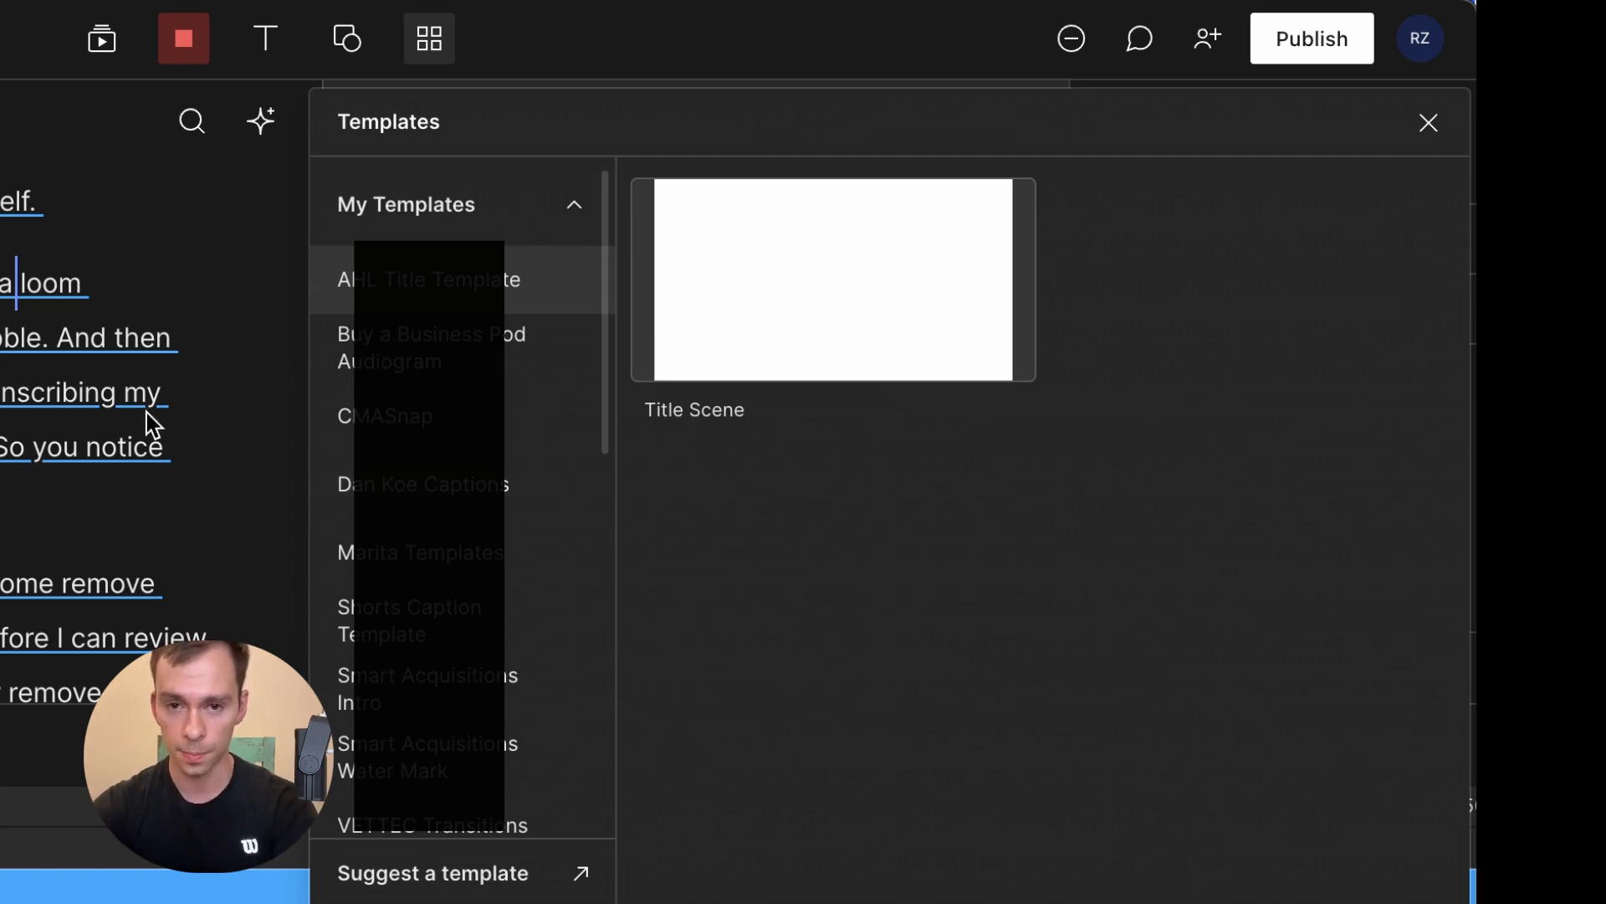
left_click(186, 458)
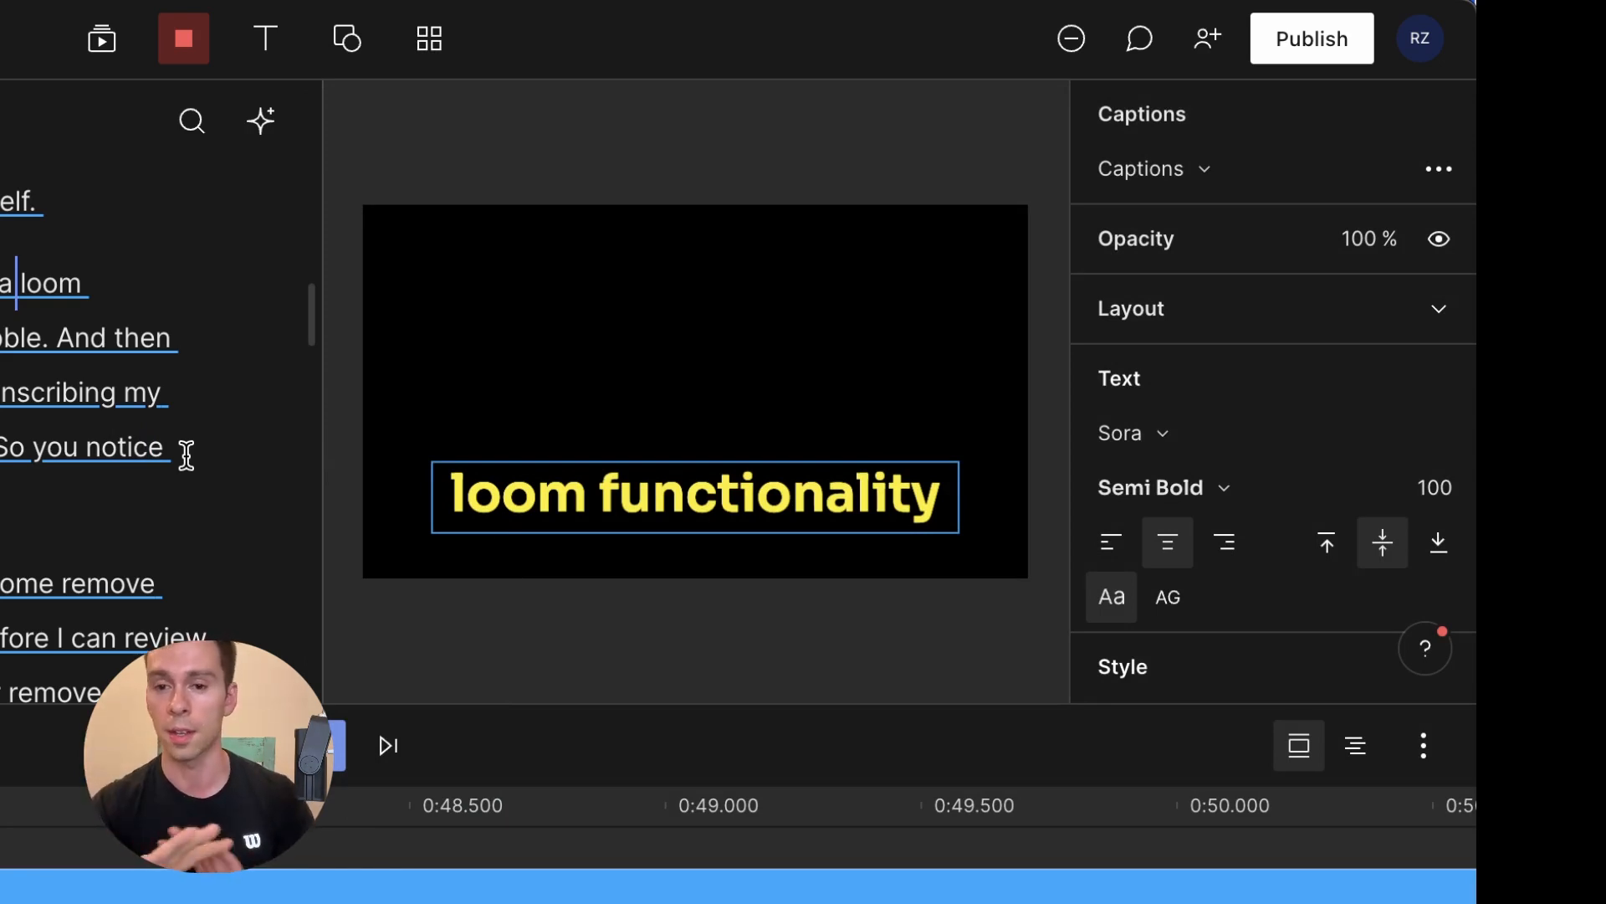
scroll(162, 298, "down", 1)
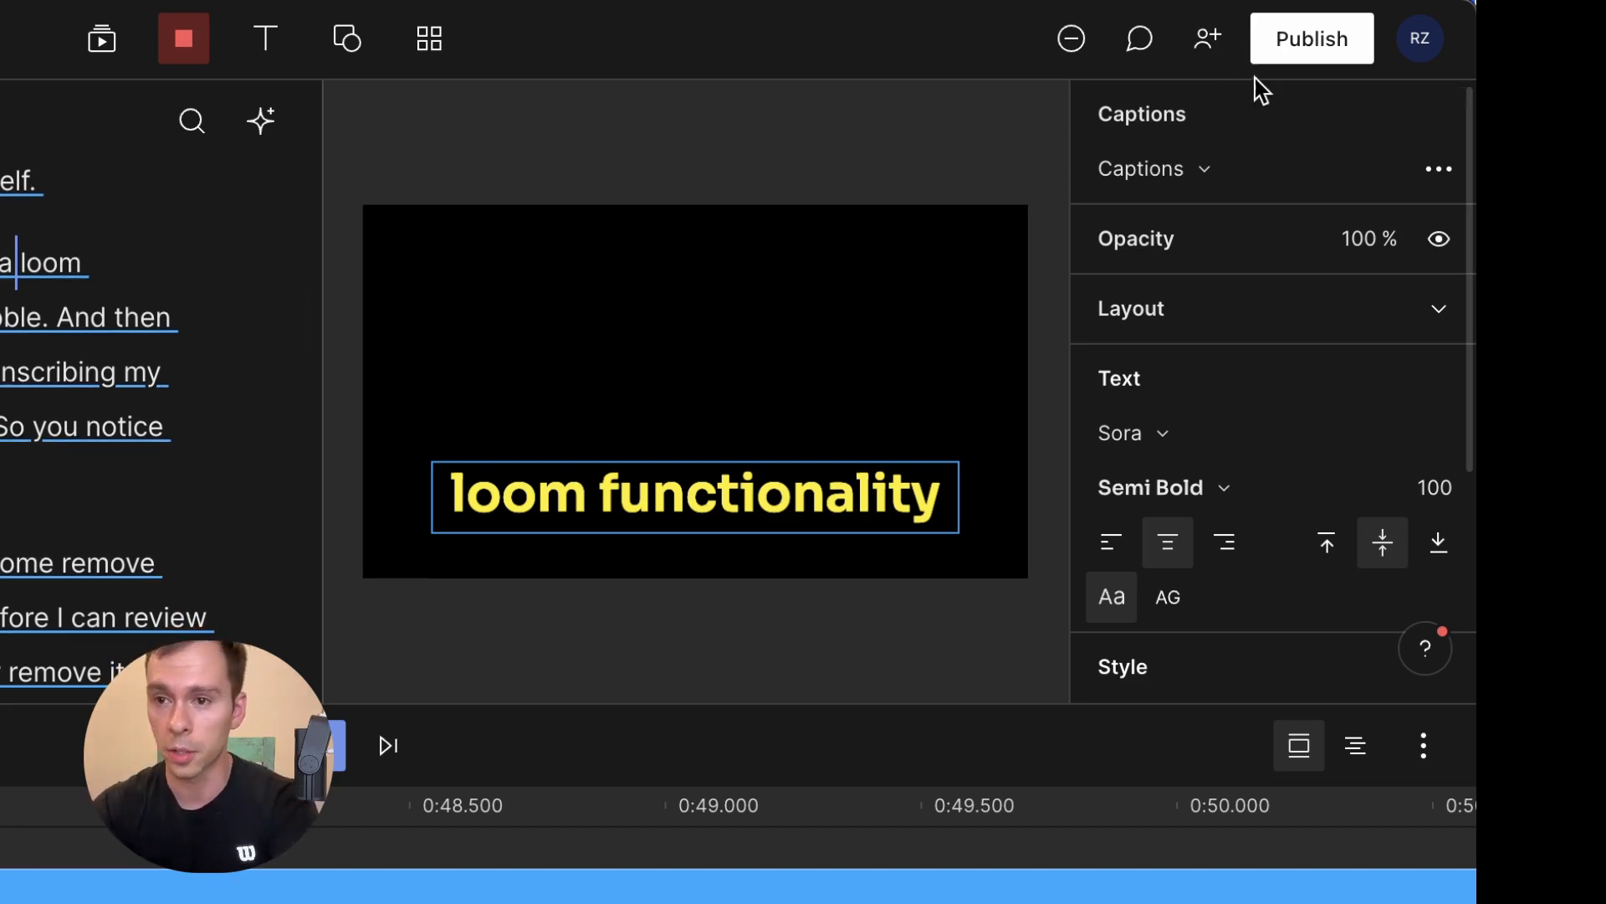
- Open the video export settings and examine which parts of the project can be exported
left_click(1281, 61)
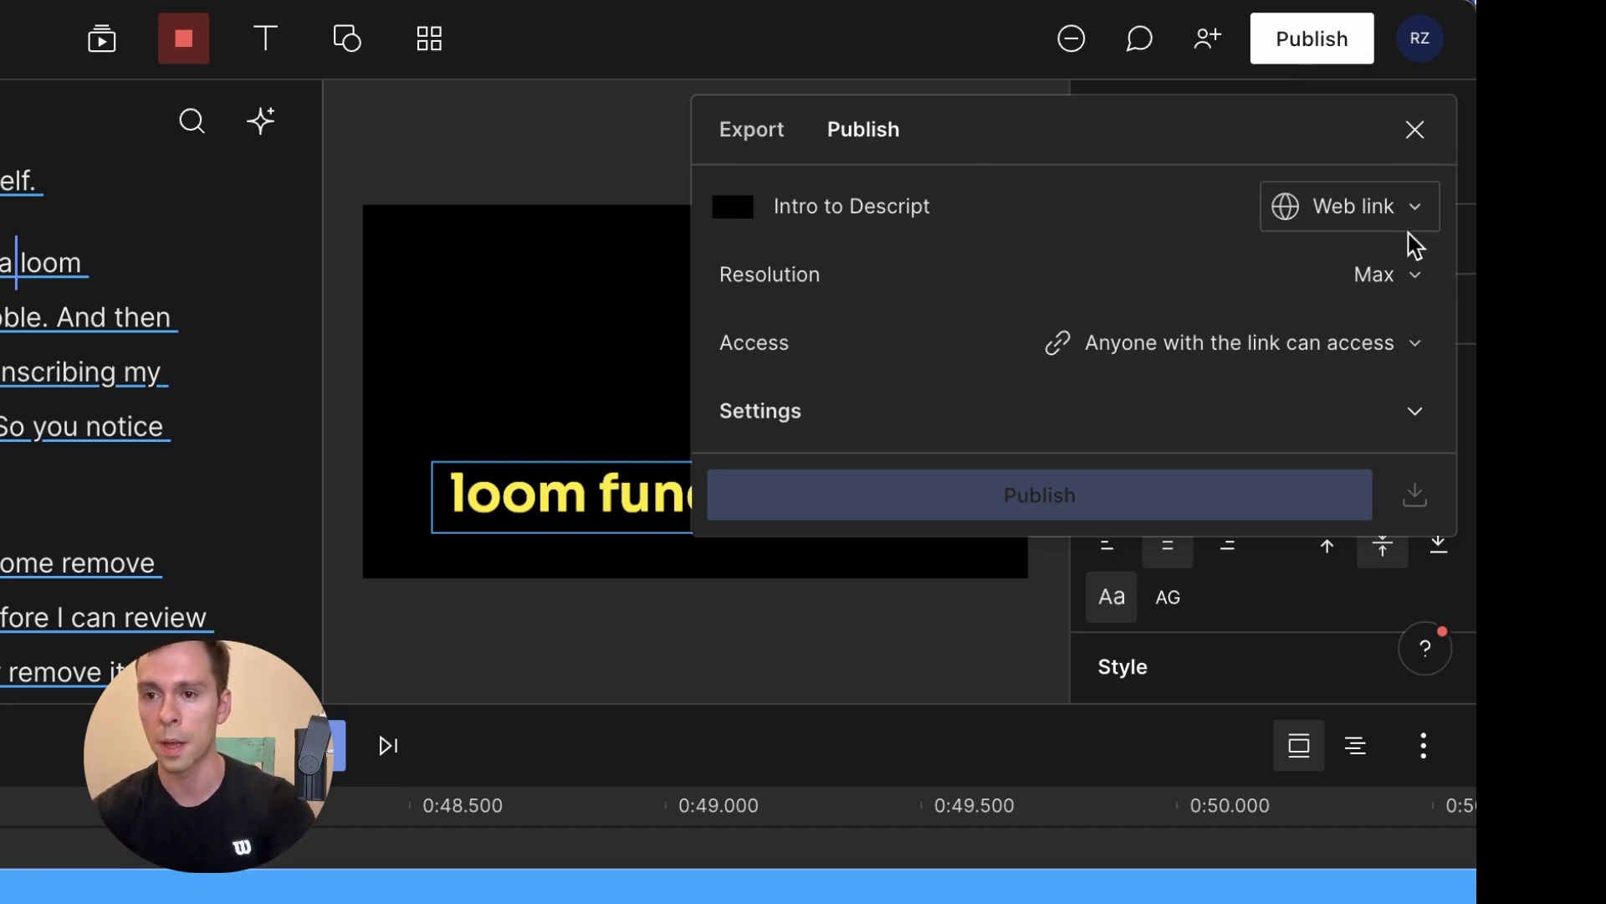
left_click(757, 149)
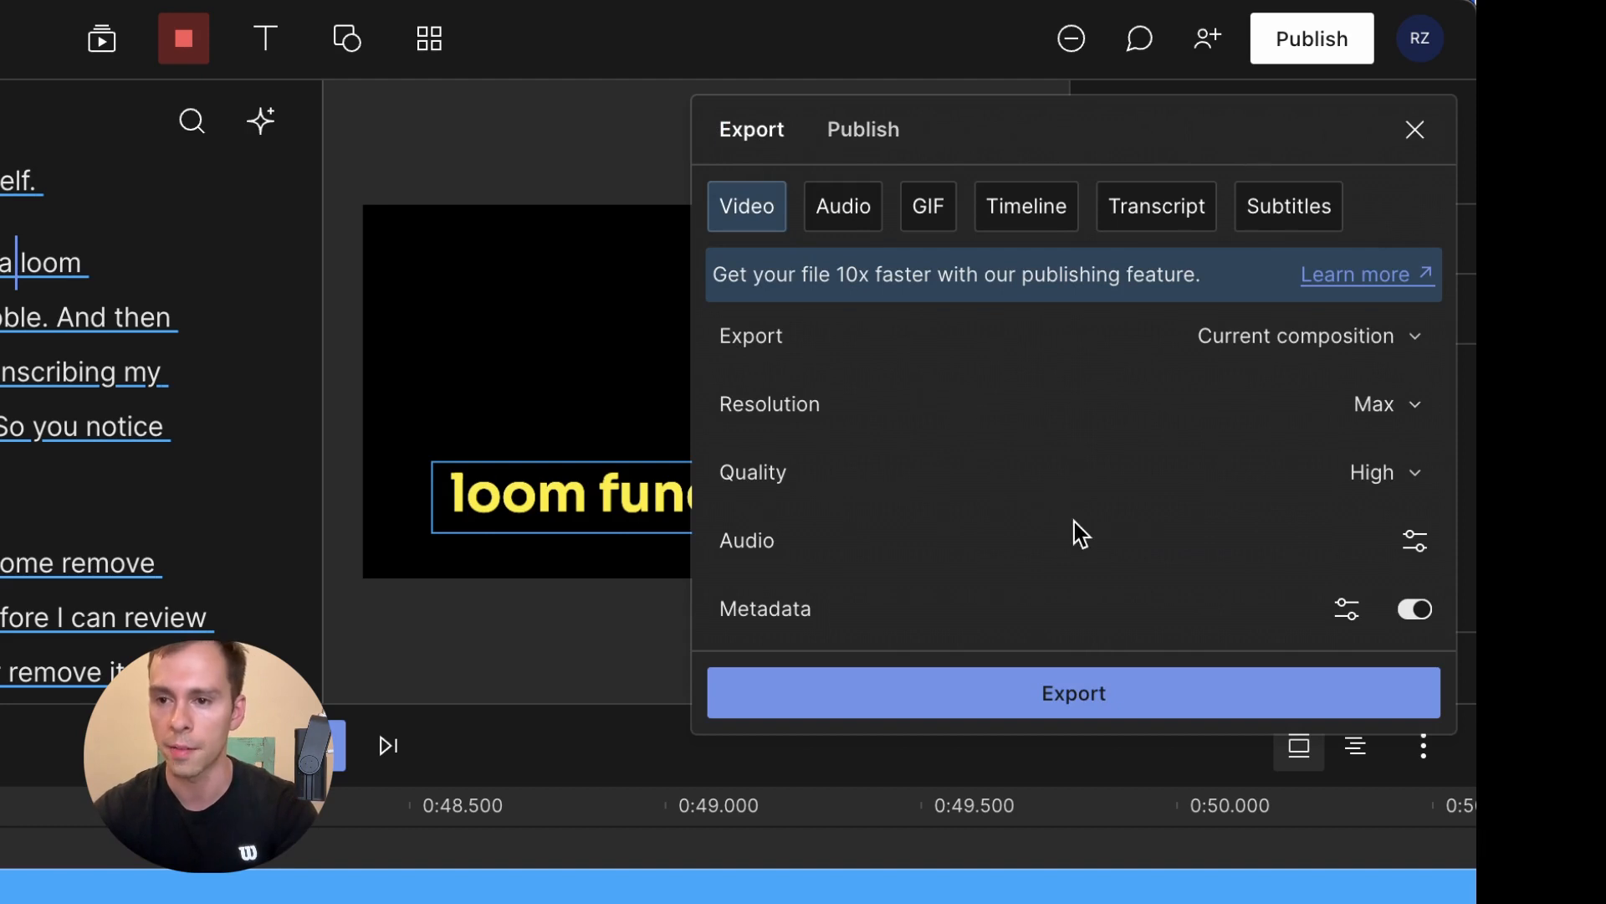
left_click(1261, 346)
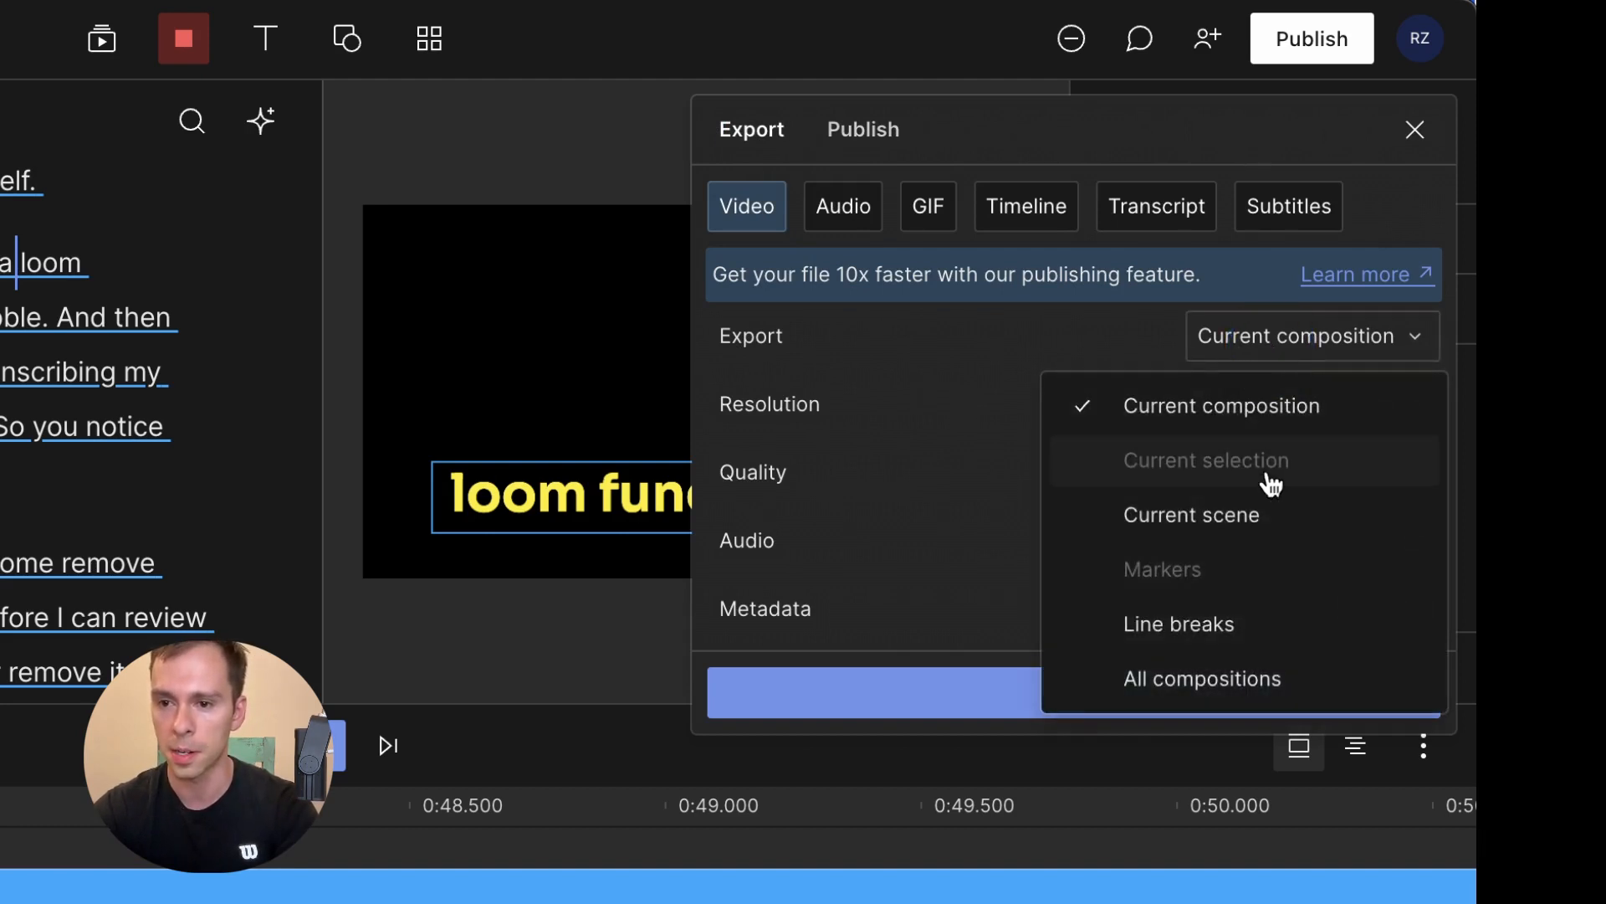
left_click(973, 381)
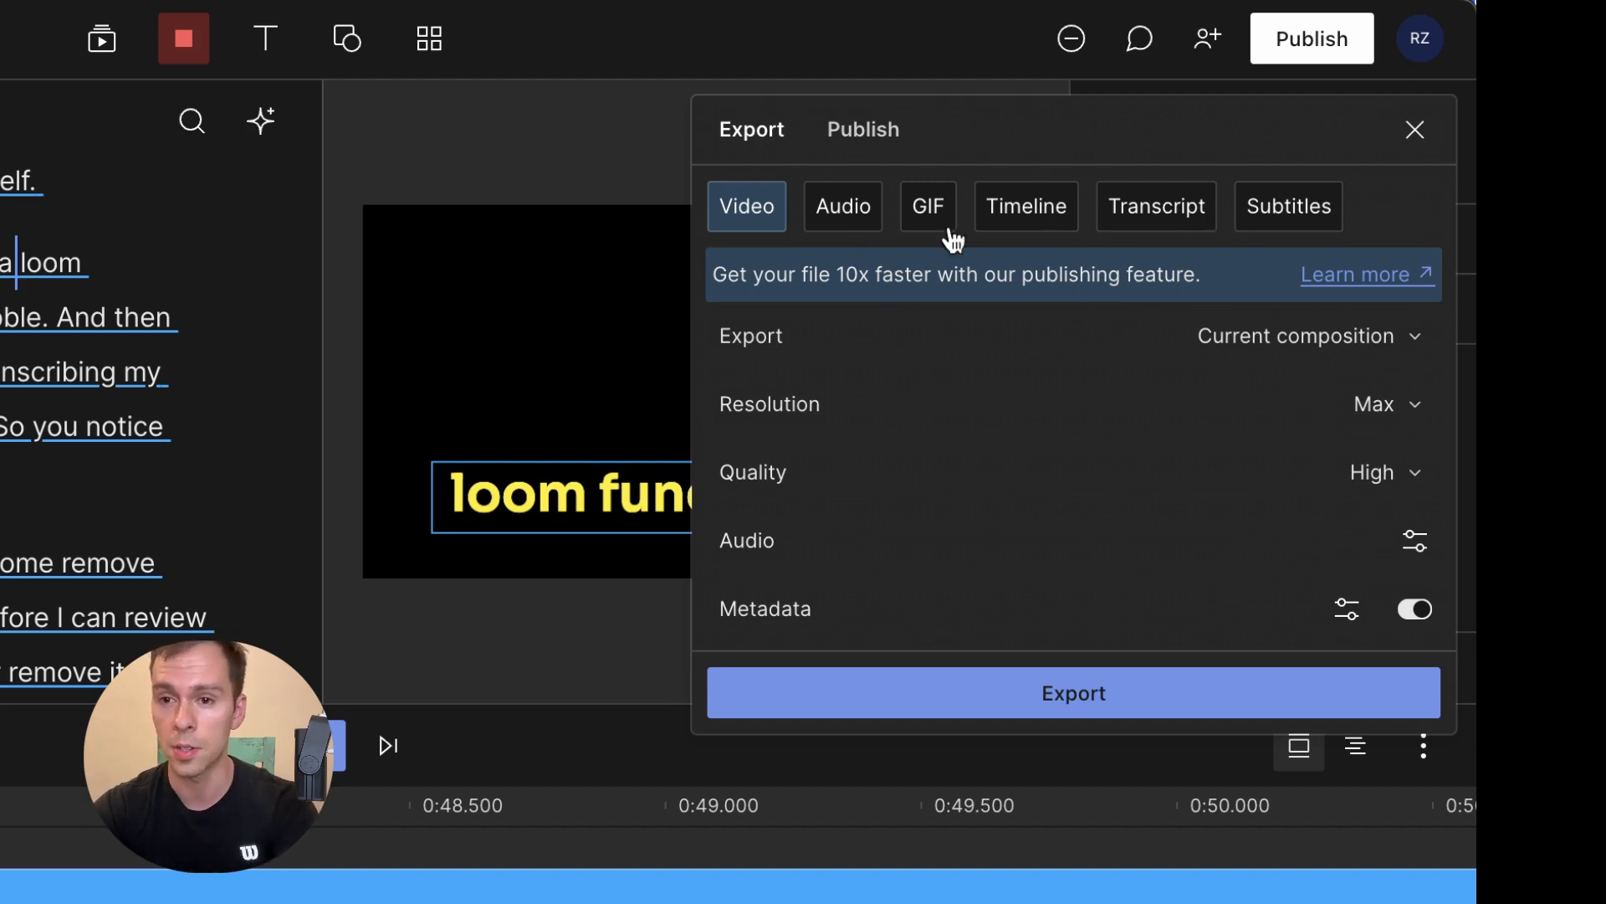
- Examine the export settings for audio and GIF output
left_click(848, 231)
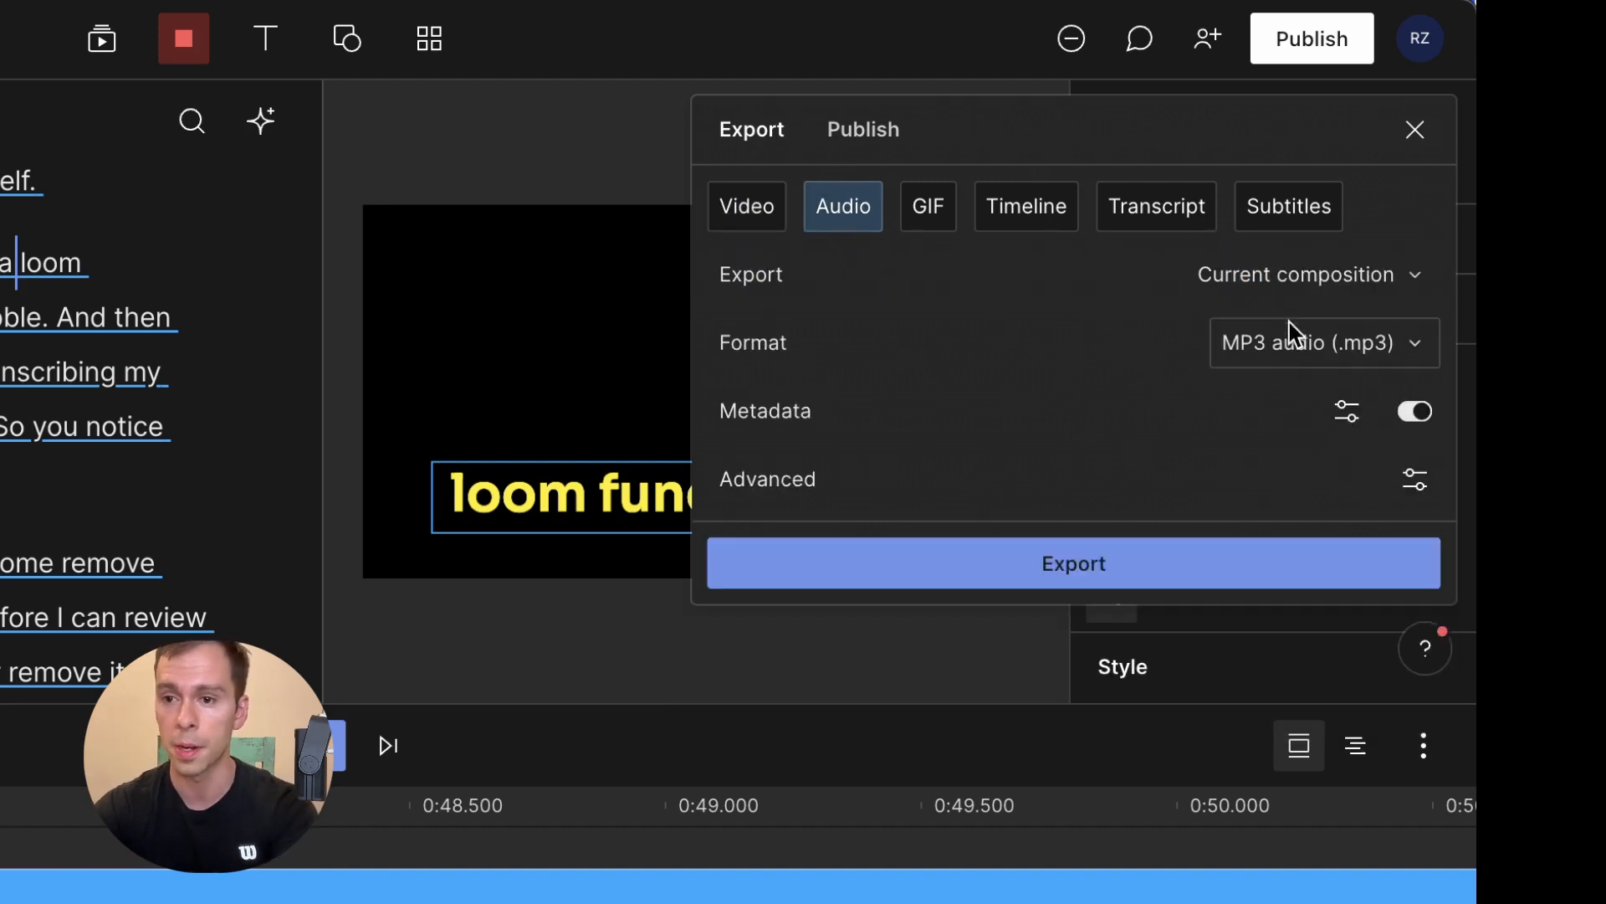
left_click(1283, 293)
left_click(935, 234)
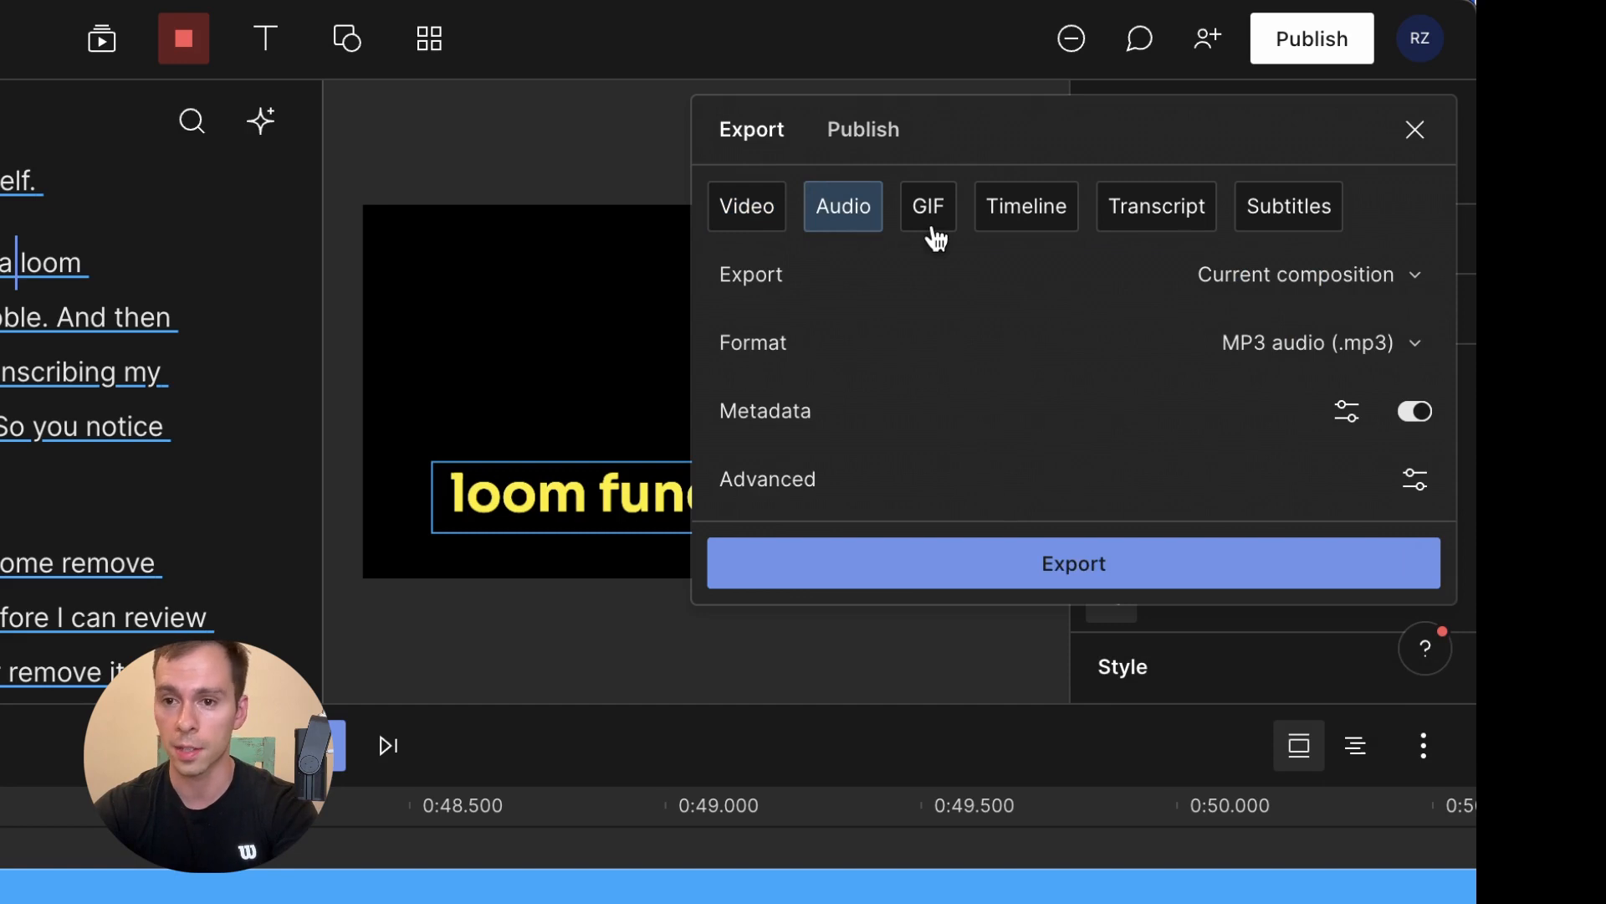
left_click(934, 233)
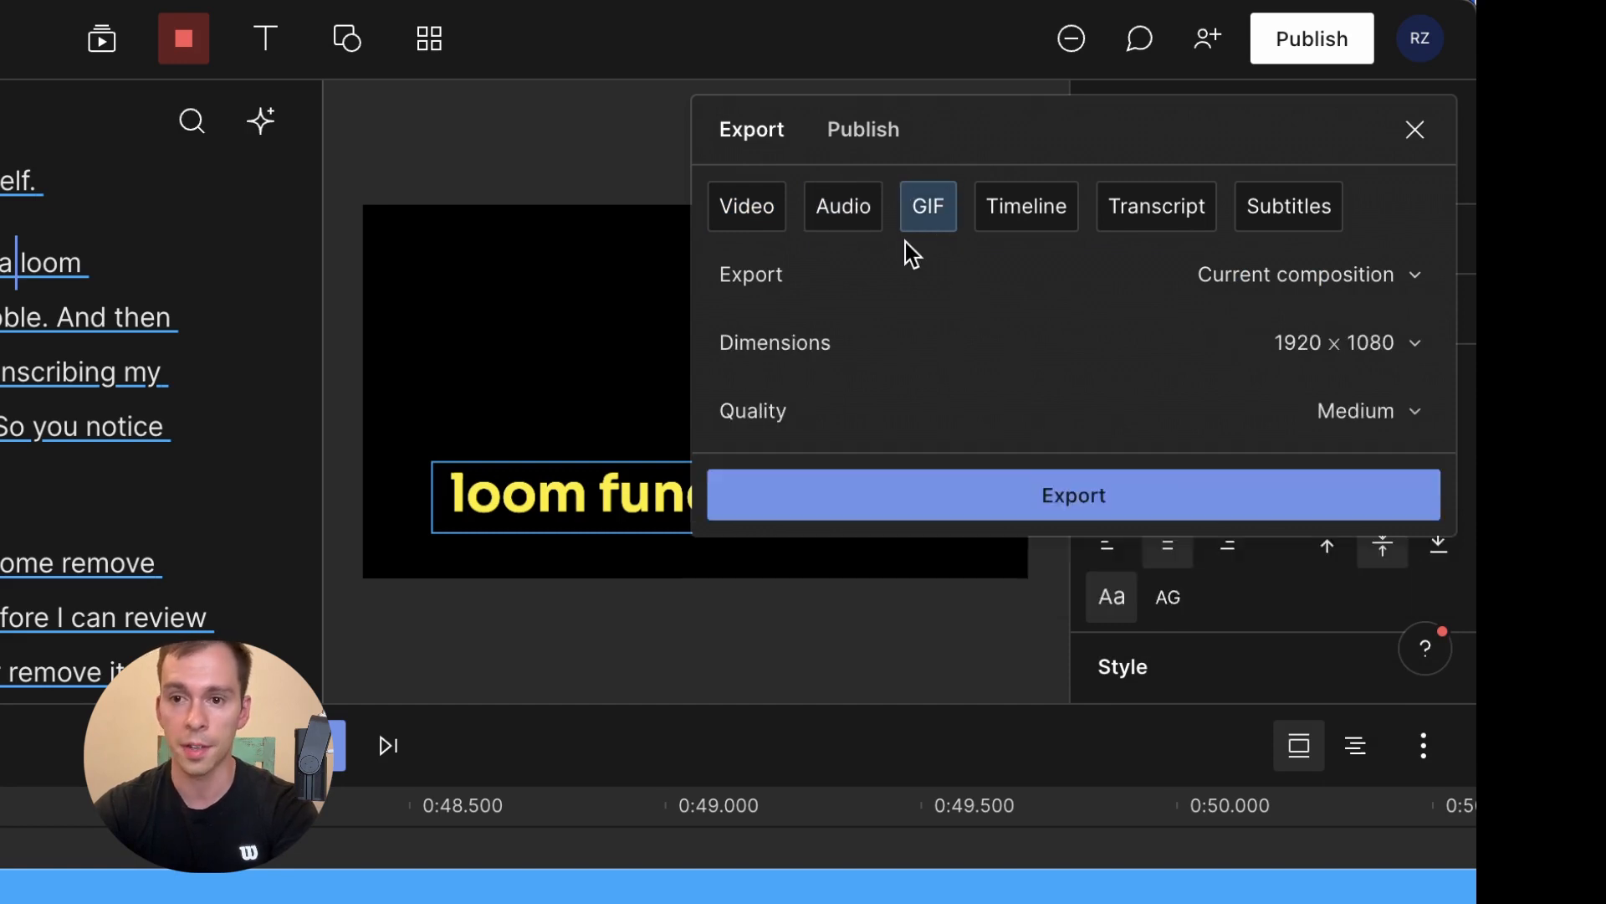
left_click(842, 231)
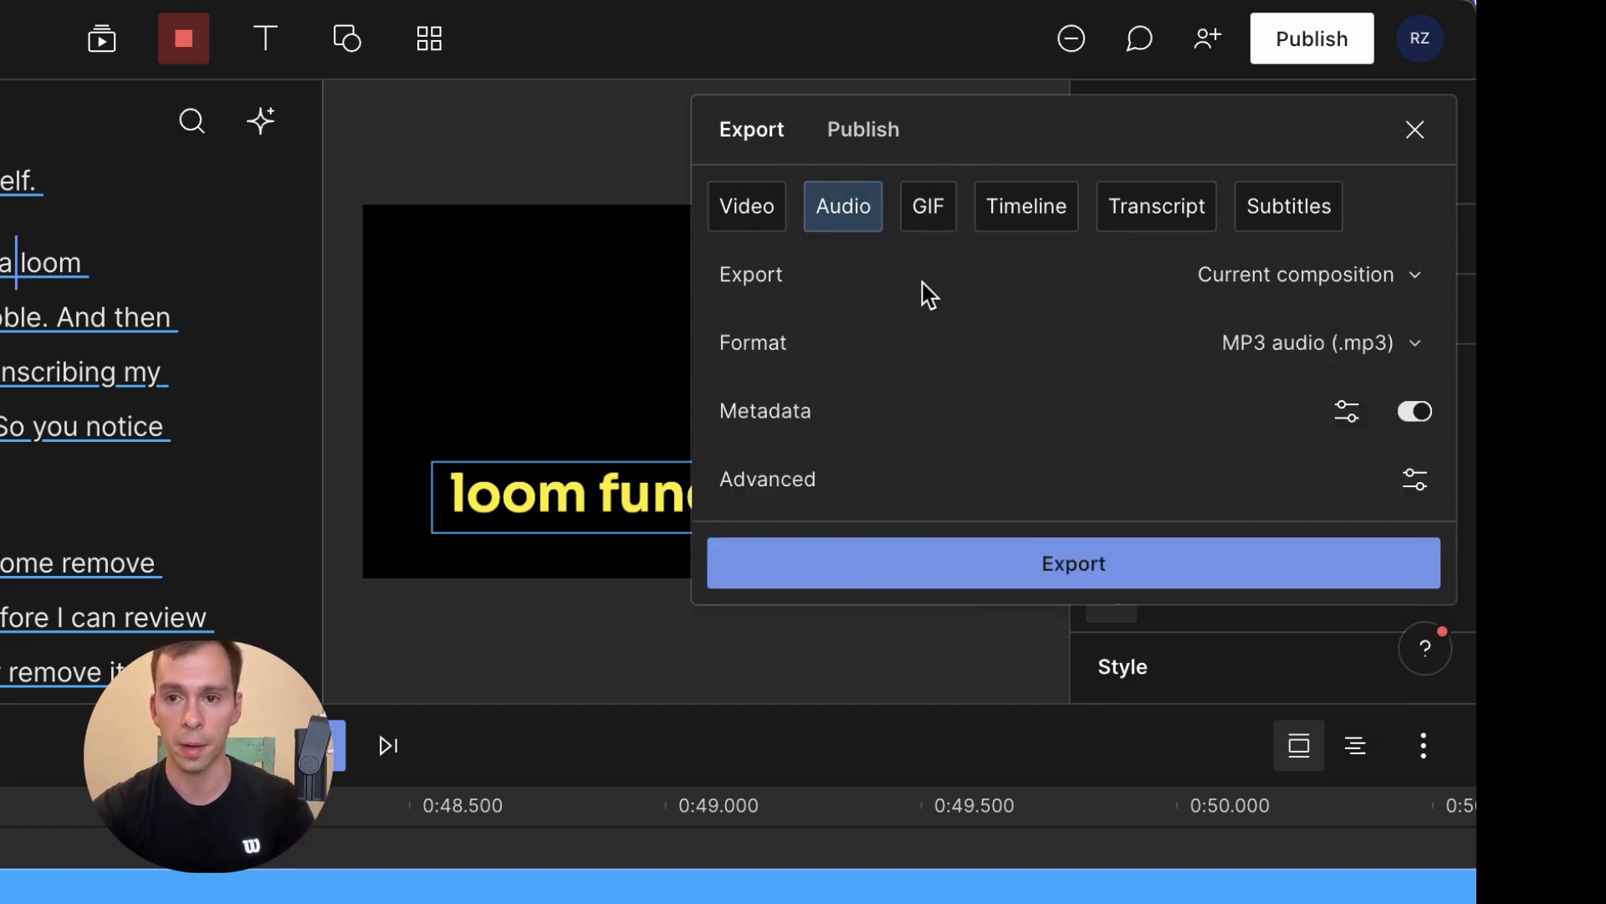
- Examine the publishing destinations for the composition, and view the project's access and invitation settings, closing both
left_click(860, 135)
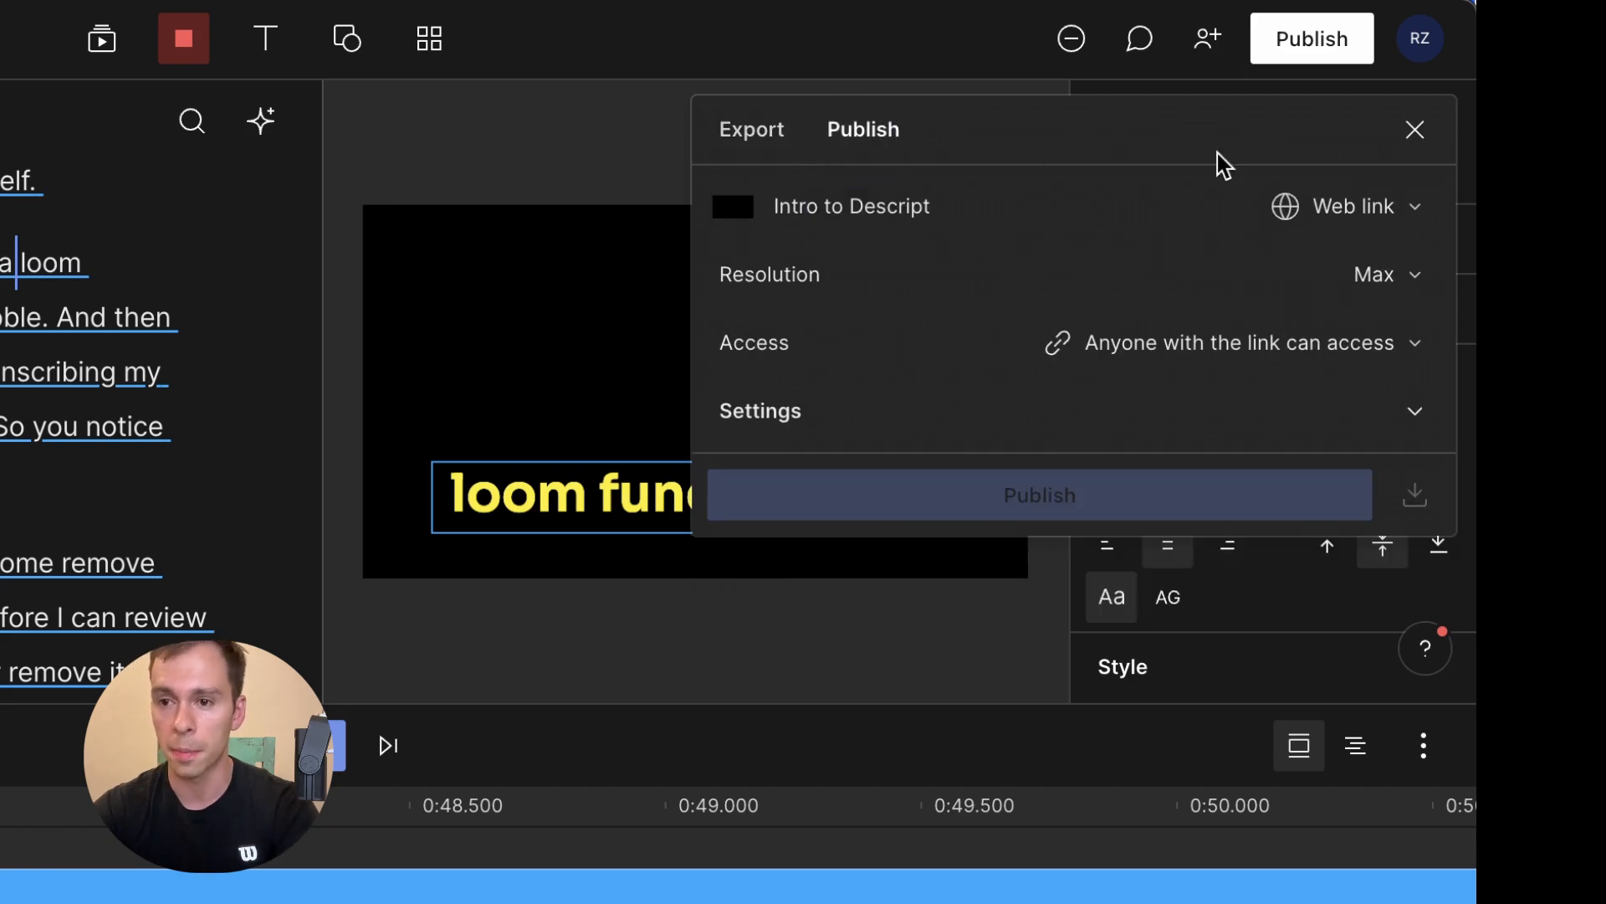
left_click(1347, 209)
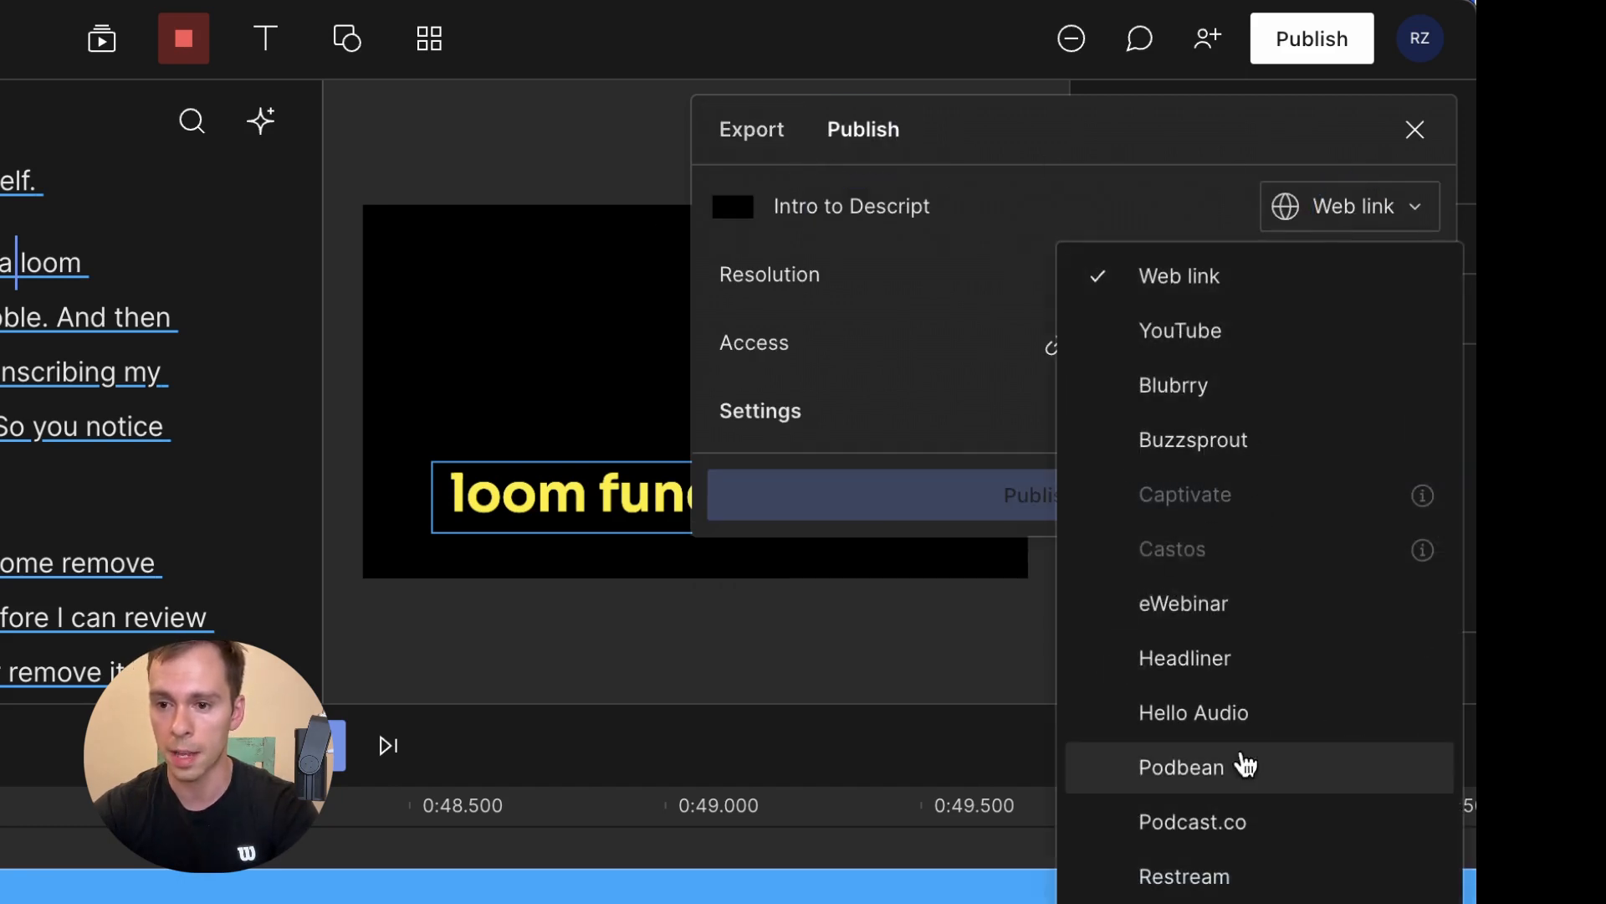
left_click(894, 268)
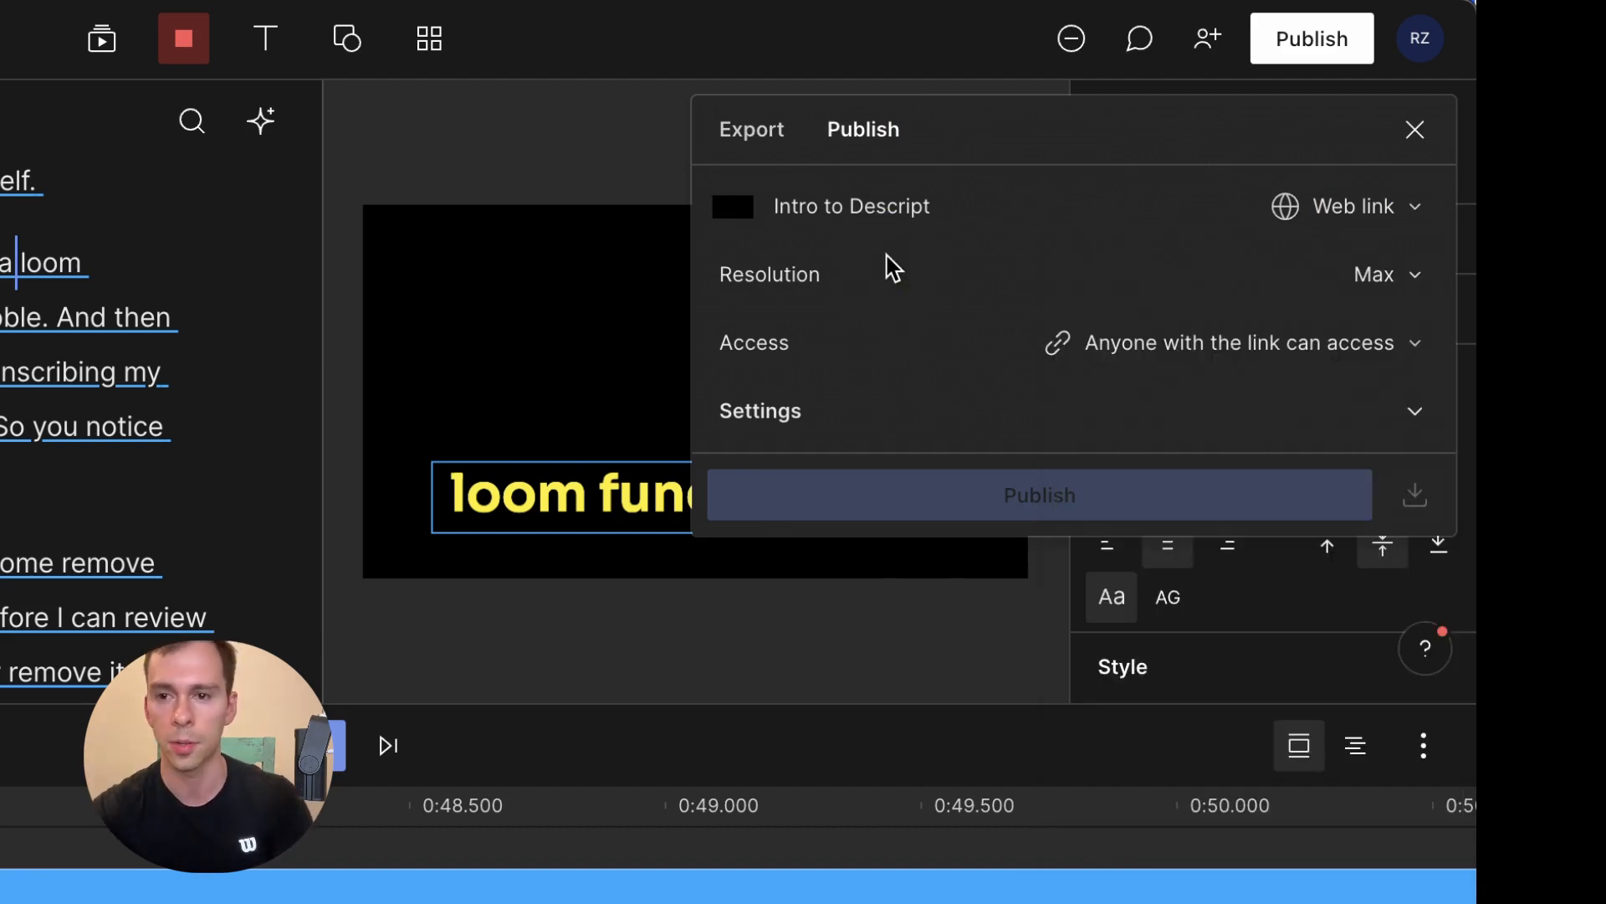
left_click(1417, 132)
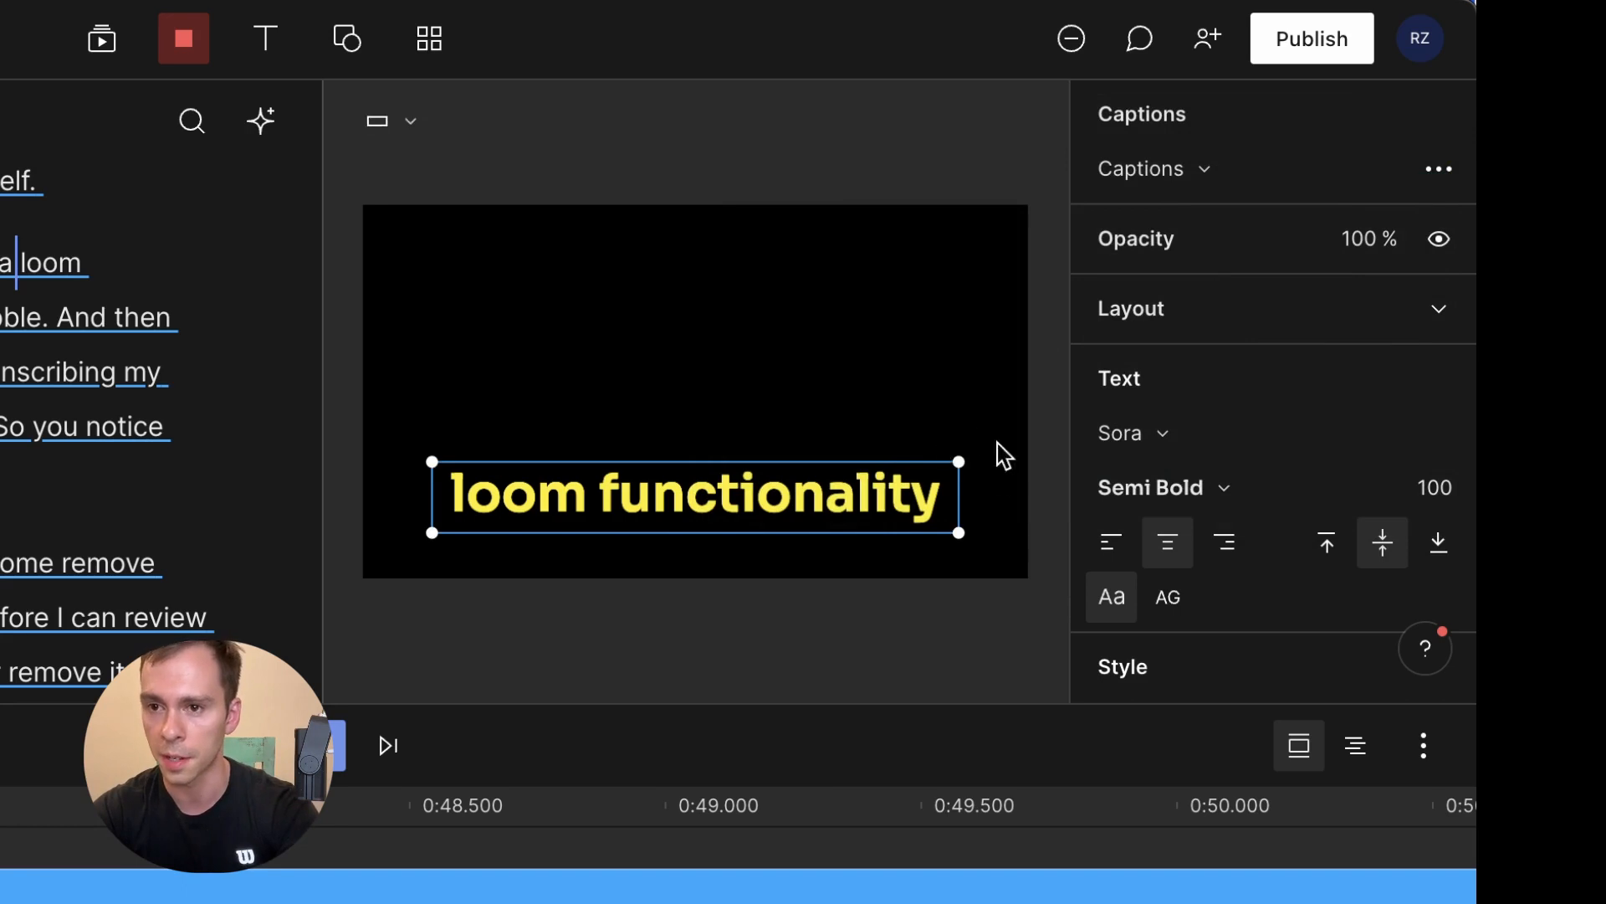
left_click(1210, 41)
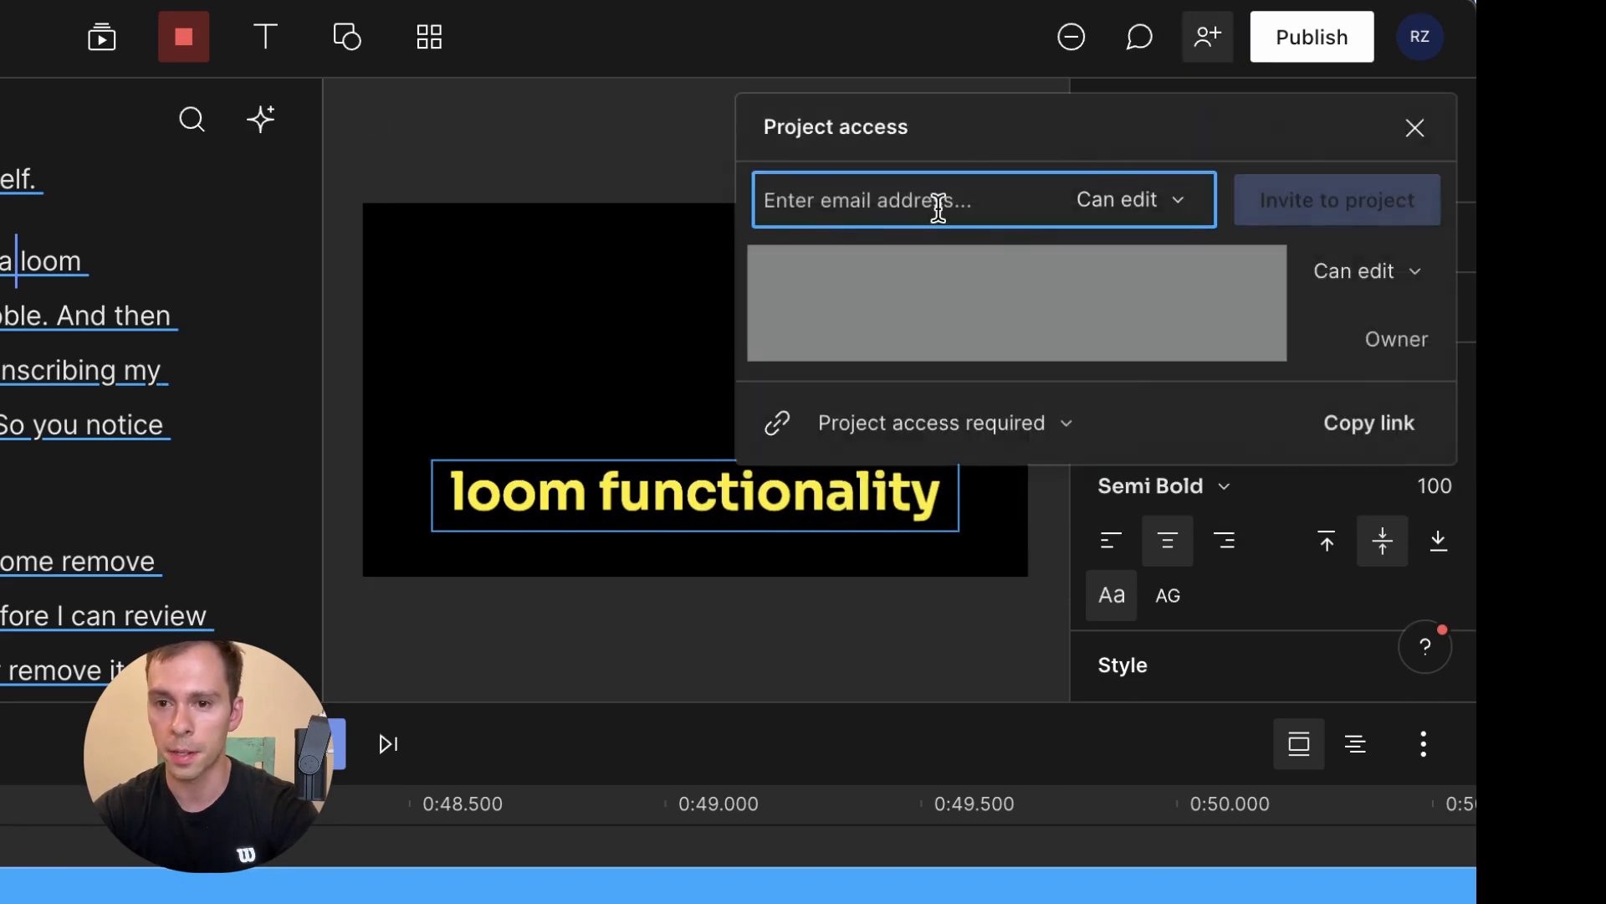
left_click(1210, 42)
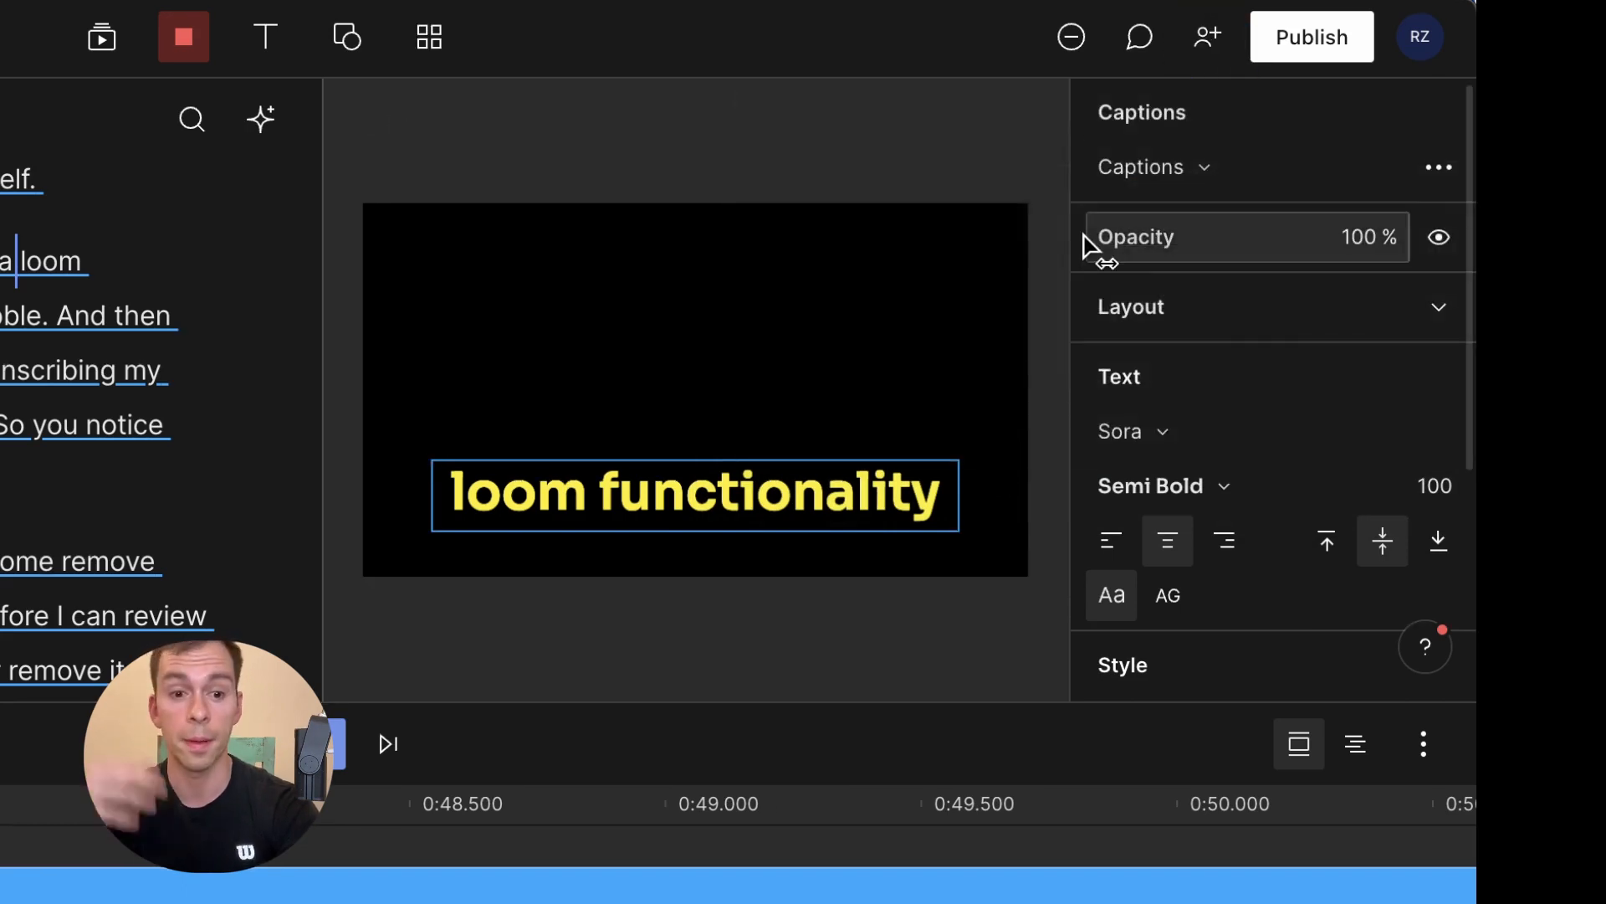